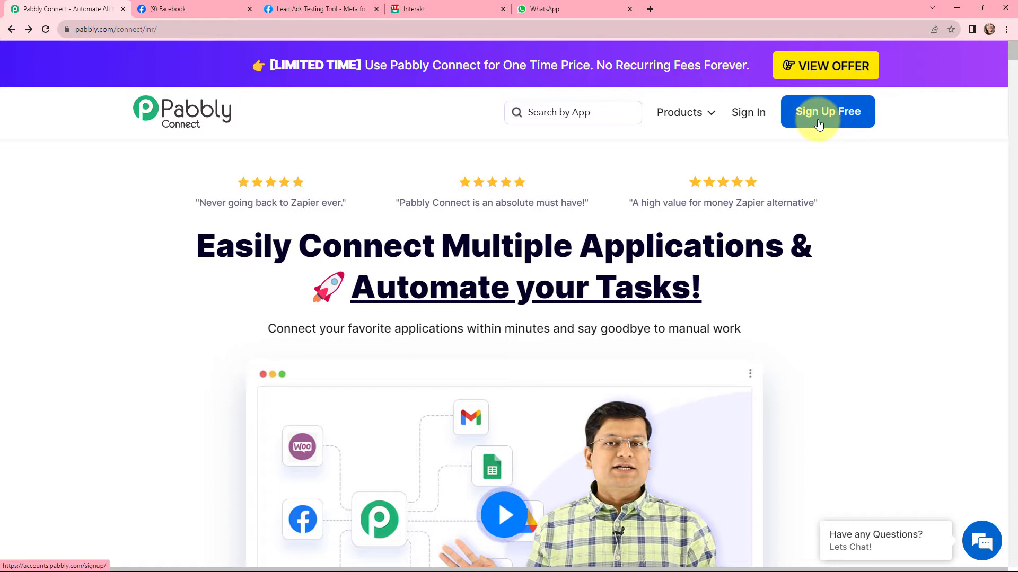
Sign in and create the 'Send Automated WhatsApp Message to Facebook Leads' workflow in the Facebook Lead Ads folder
{"action": "left_click", "coordinate": [748, 117]}
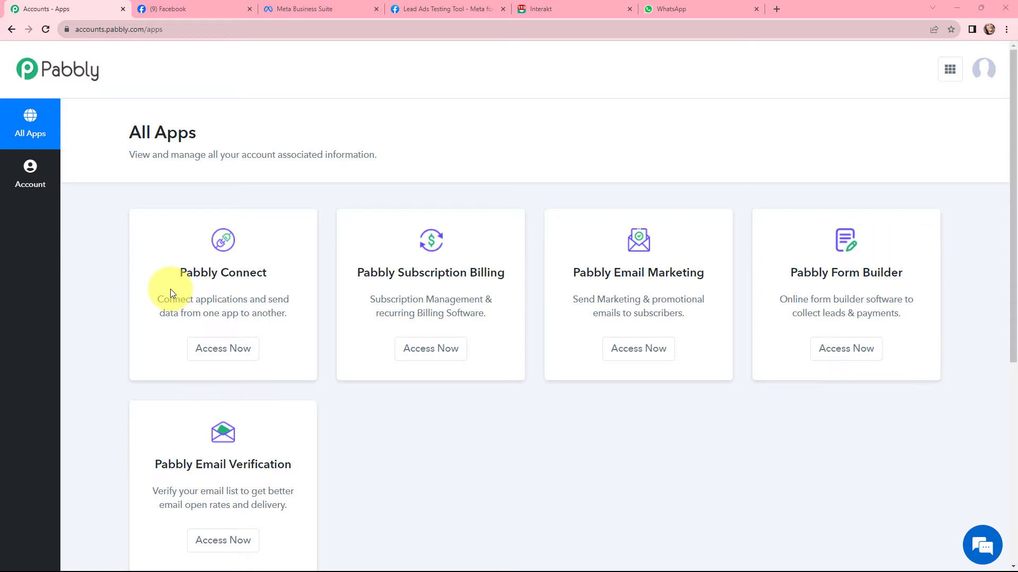
{"action": "left_click", "coordinate": [227, 354]}
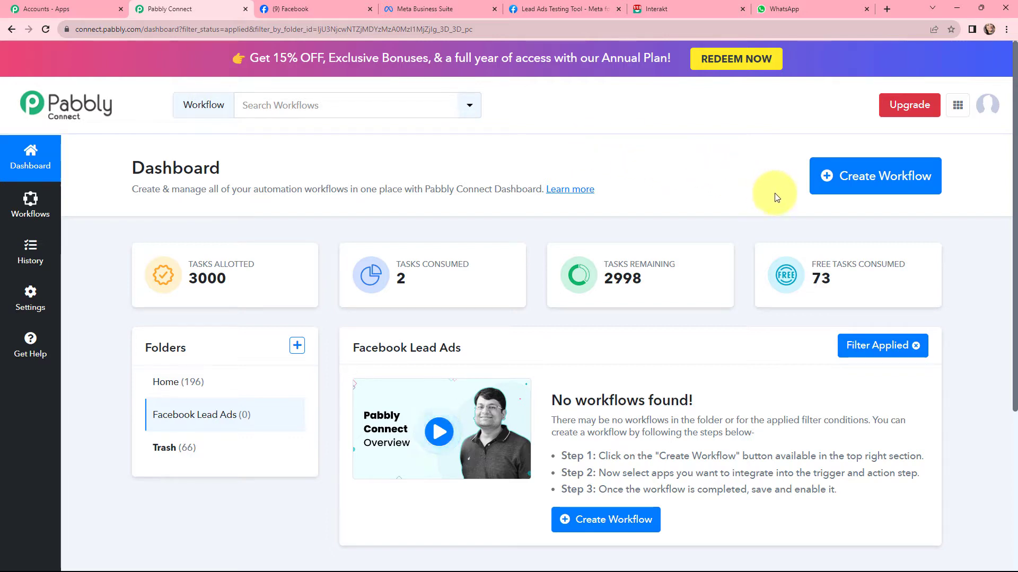
{"action": "left_click", "coordinate": [847, 179]}
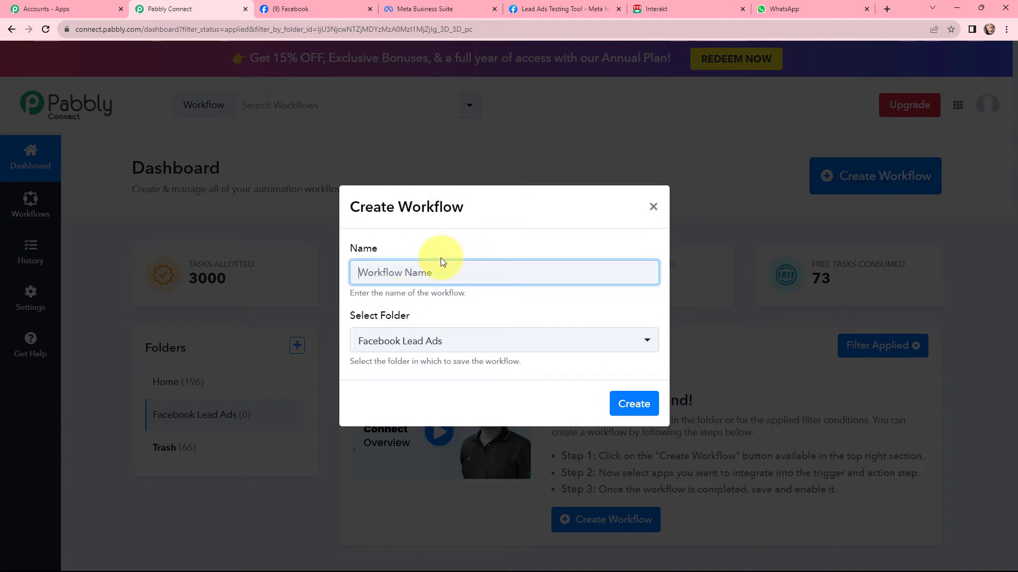
{"action": "type", "text": "Send Automated WhatsApp Message to Facebook Leads"}
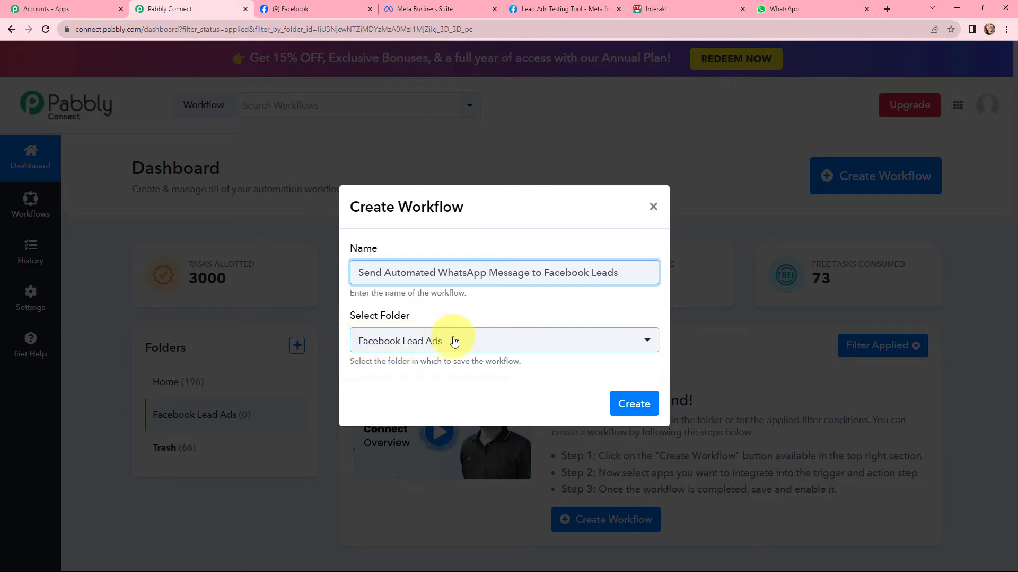
{"action": "left_click", "coordinate": [617, 405]}
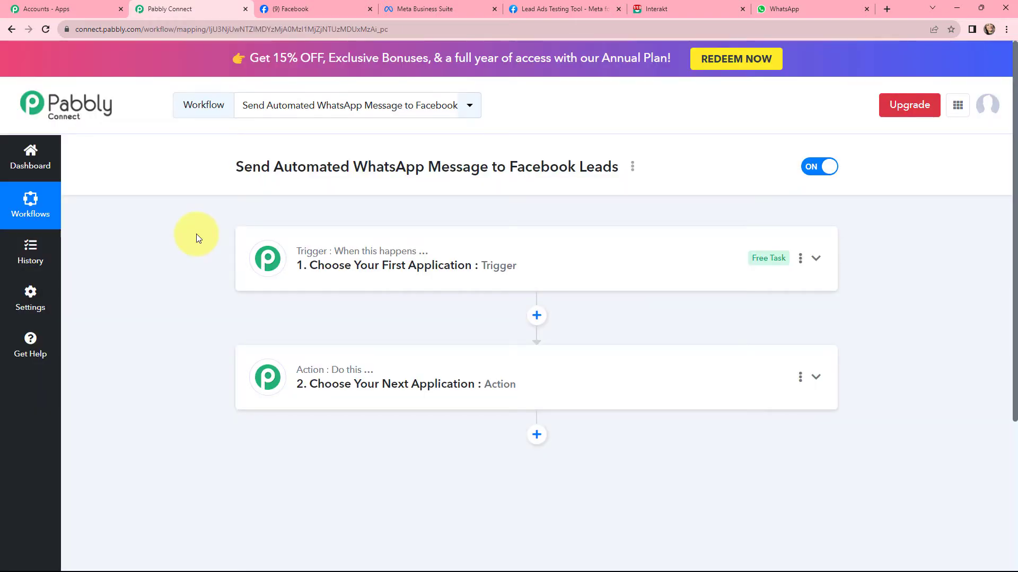
Set the trigger app to Facebook Lead Ads with the New Lead (Instant) event
{"action": "mouse_move", "coordinate": [306, 370]}
{"action": "mouse_move", "coordinate": [286, 256]}
{"action": "left_click", "coordinate": [265, 254]}
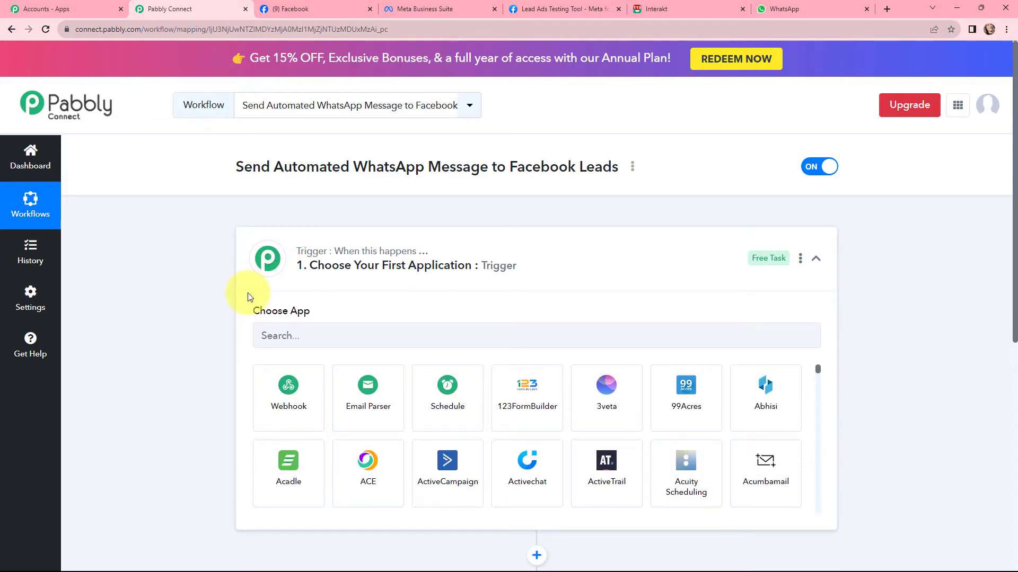
{"action": "left_click", "coordinate": [277, 337]}
{"action": "type", "text": "facebook"}
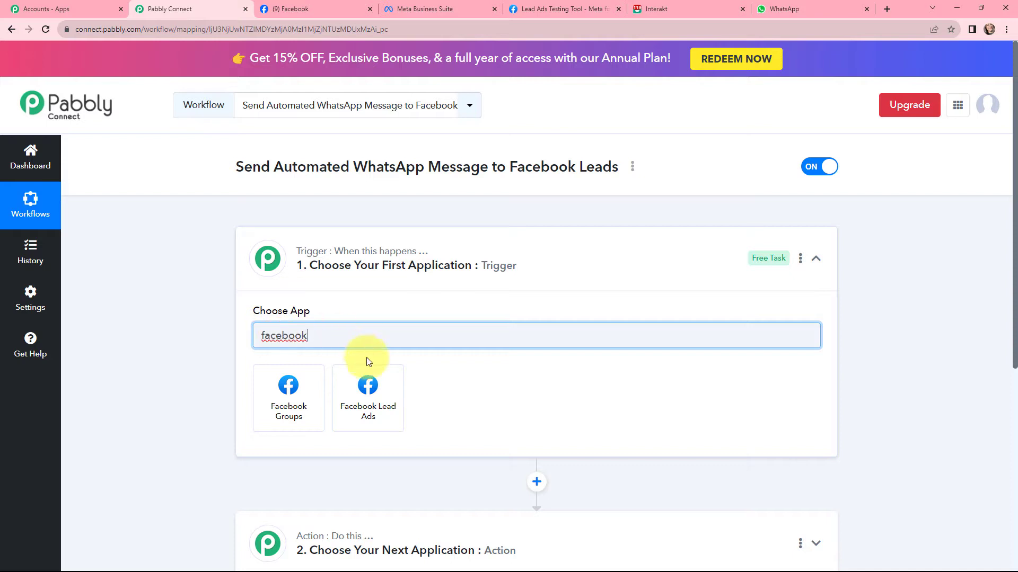
{"action": "left_click", "coordinate": [370, 391]}
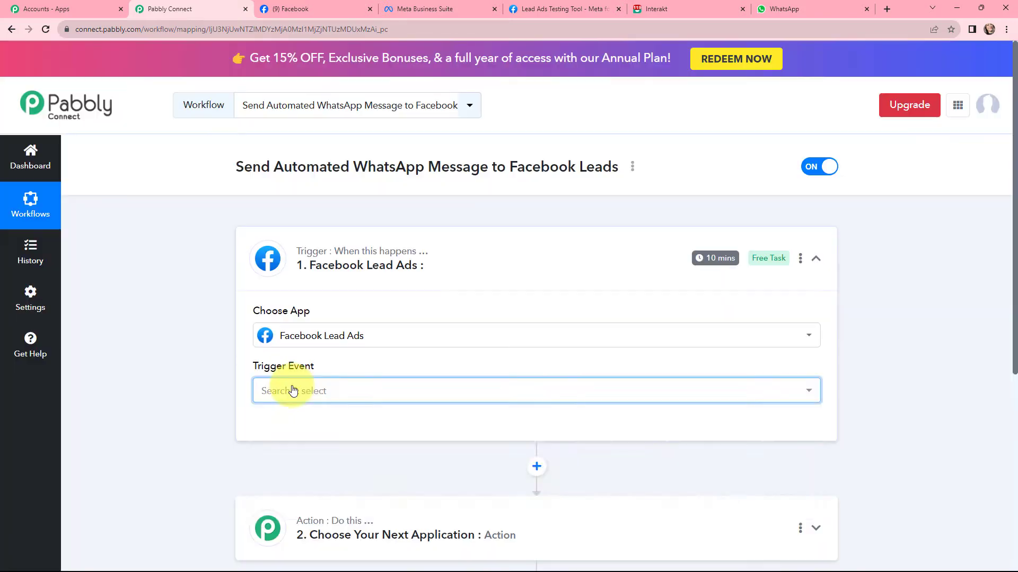
{"action": "left_click", "coordinate": [292, 391]}
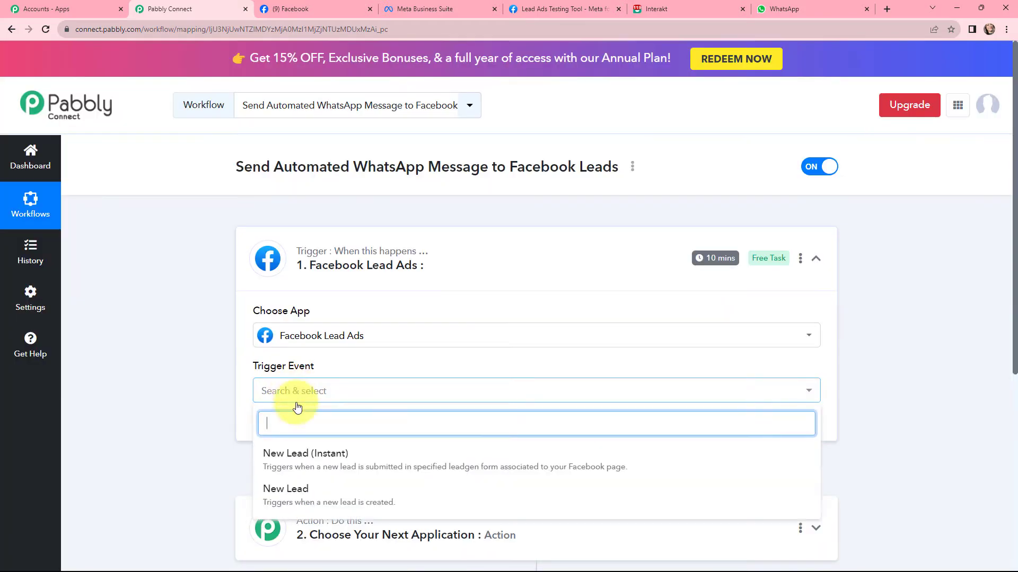
{"action": "left_click", "coordinate": [300, 456]}
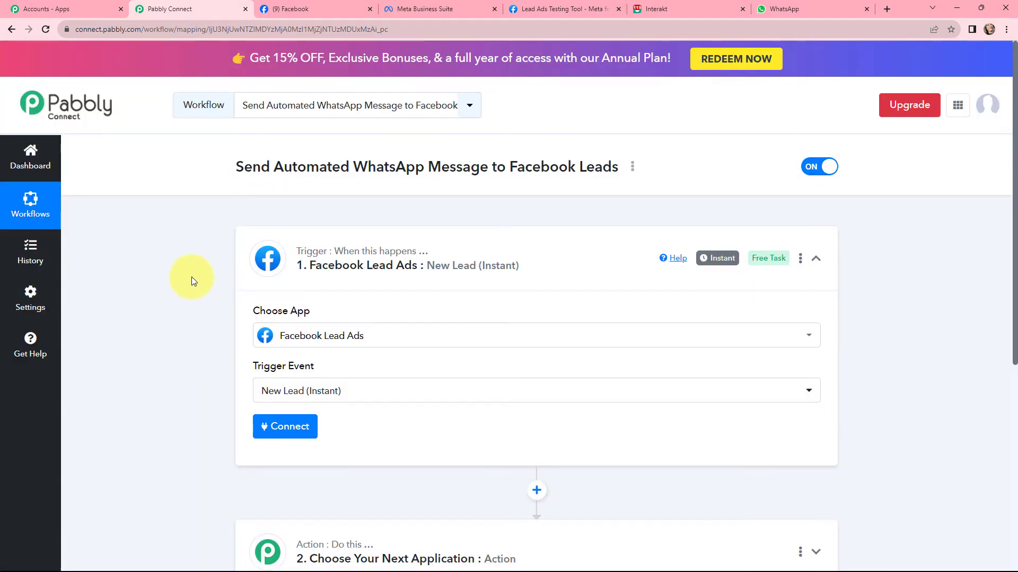
{"action": "scroll", "coordinate": [191, 276], "scroll_direction": "down", "scroll_amount": 4}
{"action": "scroll", "coordinate": [193, 318], "scroll_direction": "down", "scroll_amount": 1}
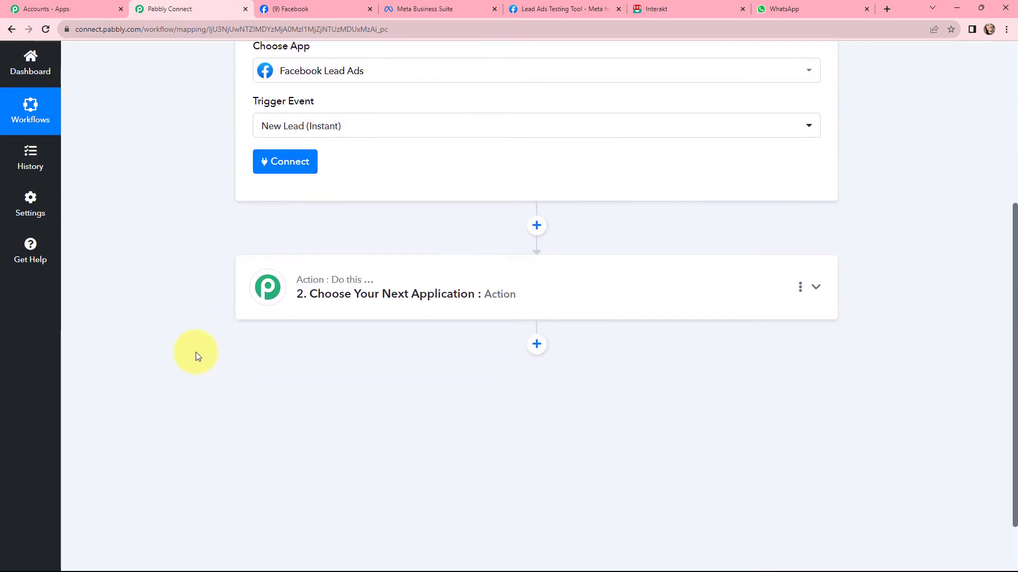
Set the action to Interakt's Send WhatsApp Template Message event
{"action": "left_click", "coordinate": [444, 287]}
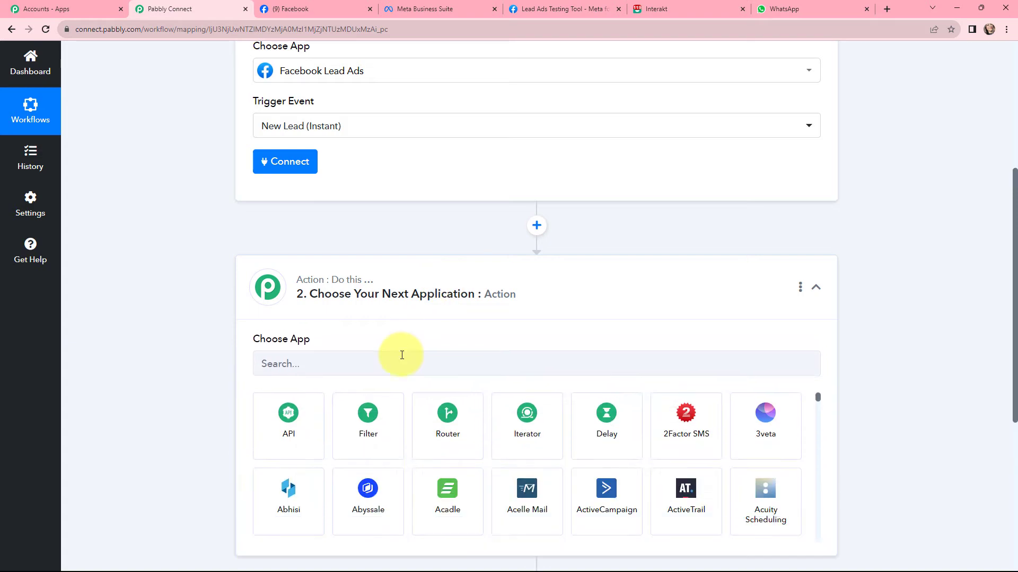
{"action": "left_click", "coordinate": [396, 364]}
{"action": "type", "text": "i"}
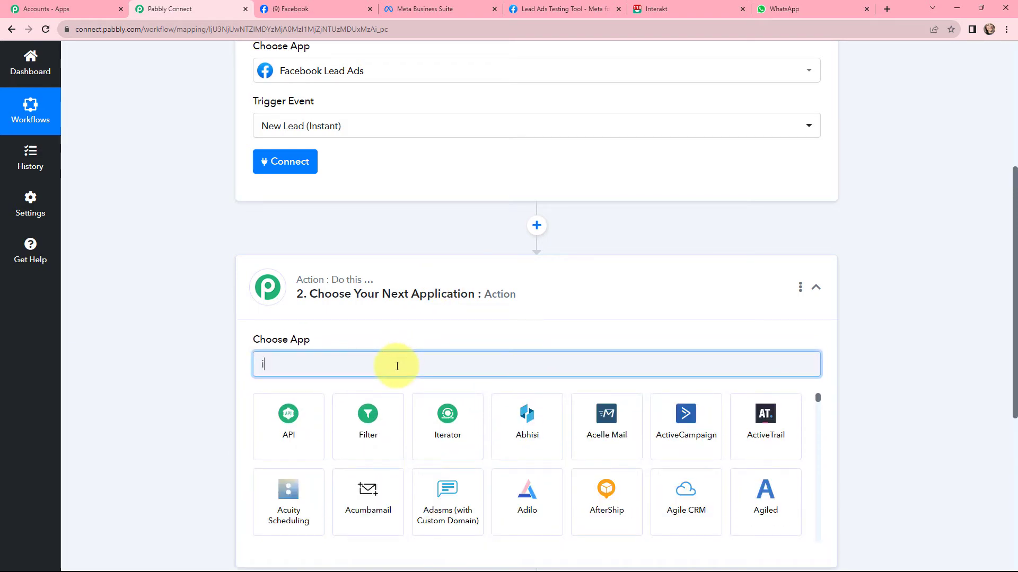
{"action": "type", "text": "ntera"}
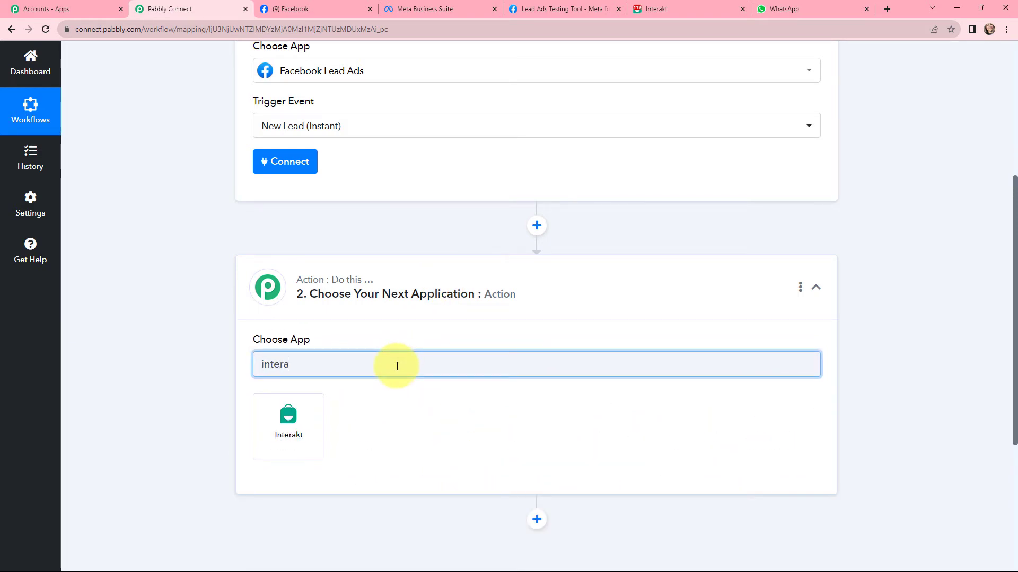
{"action": "left_click", "coordinate": [285, 422]}
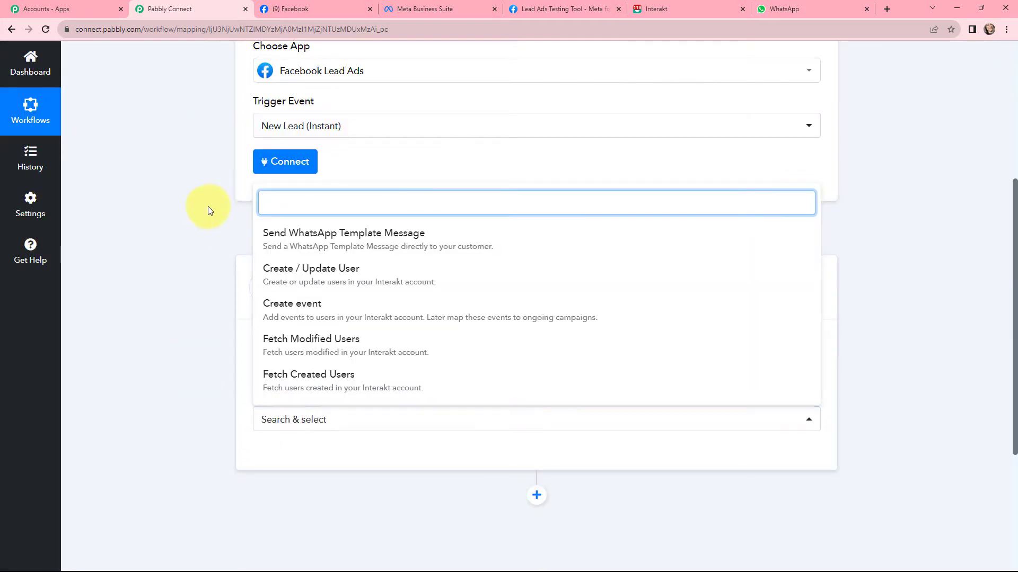
{"action": "left_click", "coordinate": [349, 237]}
{"action": "scroll", "coordinate": [192, 221], "scroll_direction": "up", "scroll_amount": 1}
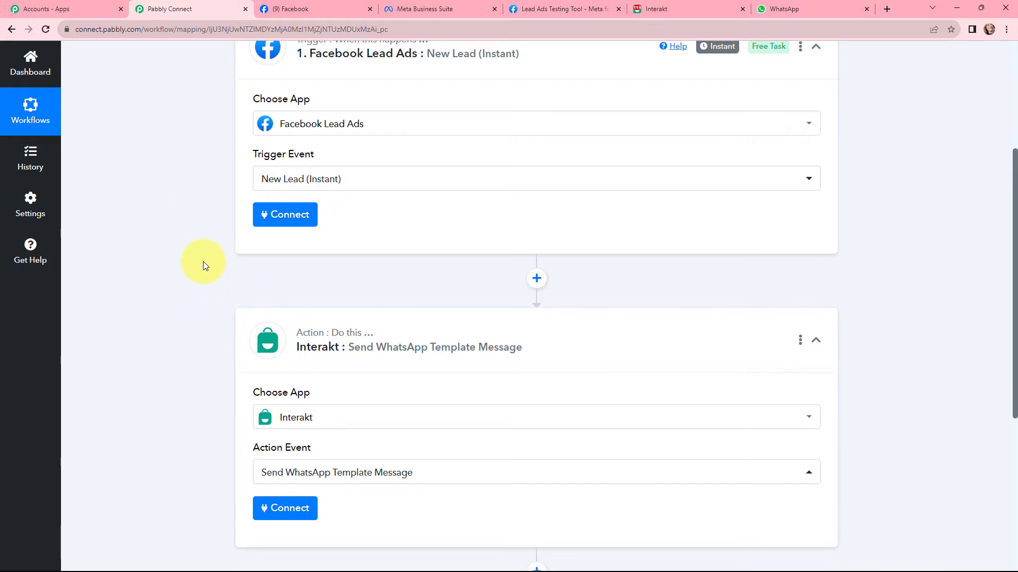
{"action": "scroll", "coordinate": [203, 262], "scroll_direction": "up", "scroll_amount": 4}
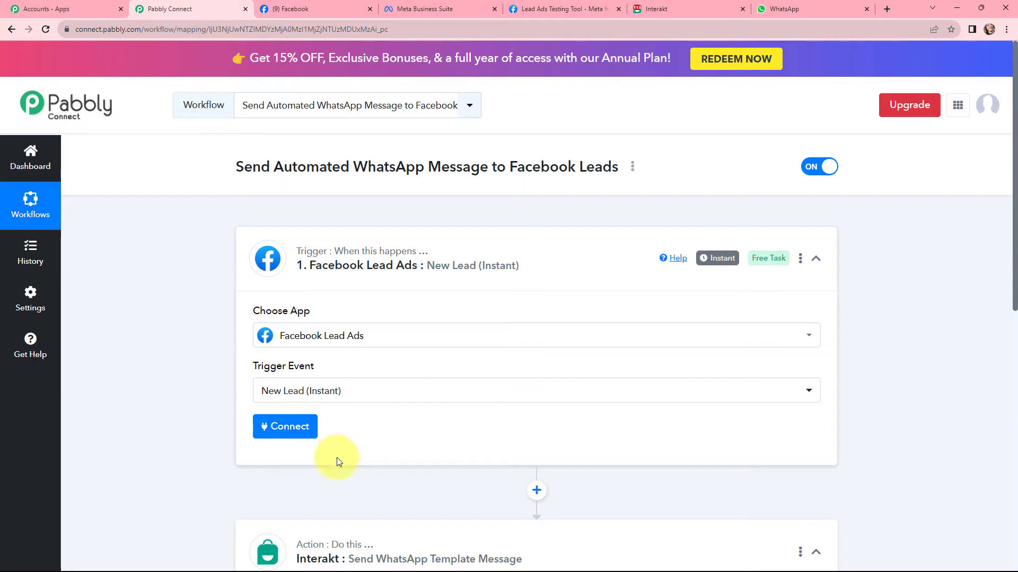
Add a new Facebook Lead Ads connection and authorize Pabbly Connect with the Facebook account
{"action": "left_click", "coordinate": [280, 431]}
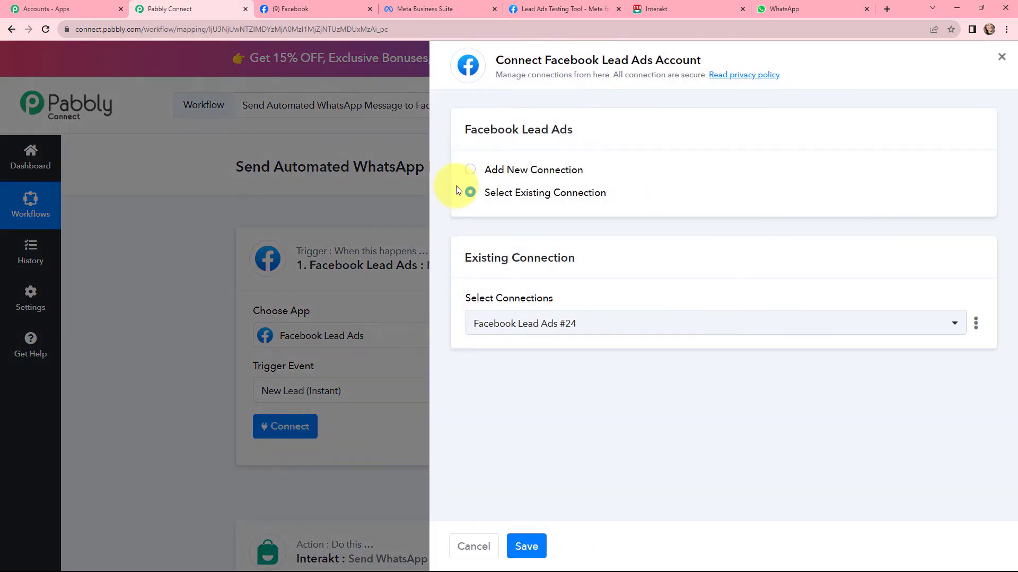
{"action": "left_click", "coordinate": [470, 170]}
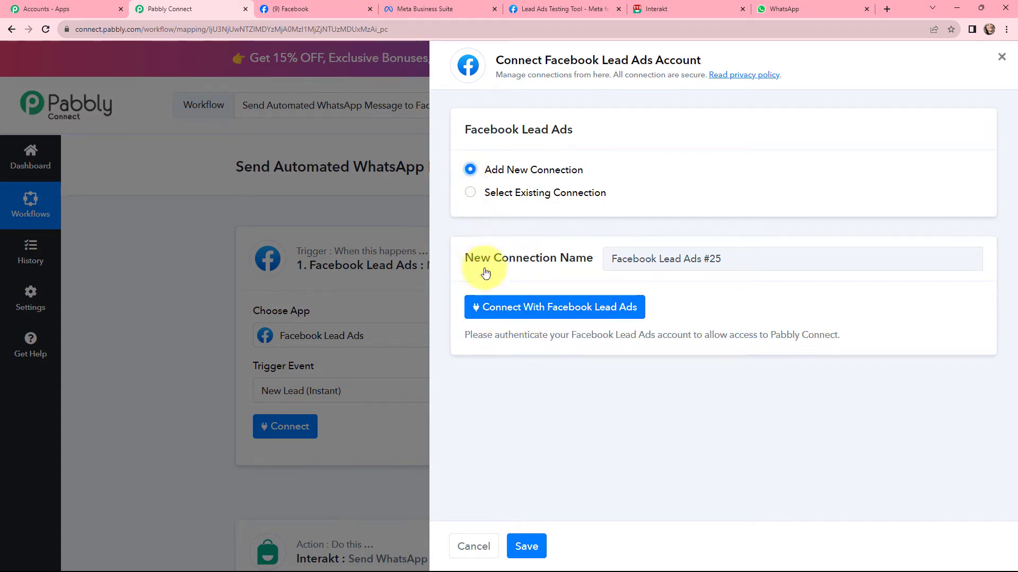
{"action": "left_click", "coordinate": [538, 311]}
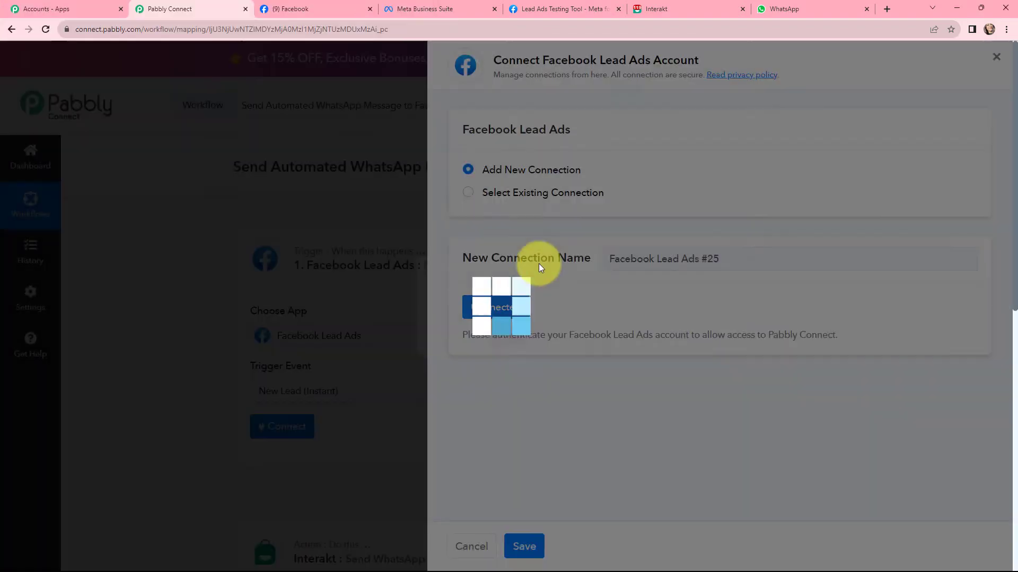
{"action": "left_click", "coordinate": [619, 8]}
{"action": "scroll", "coordinate": [207, 240], "scroll_direction": "down", "scroll_amount": 1}
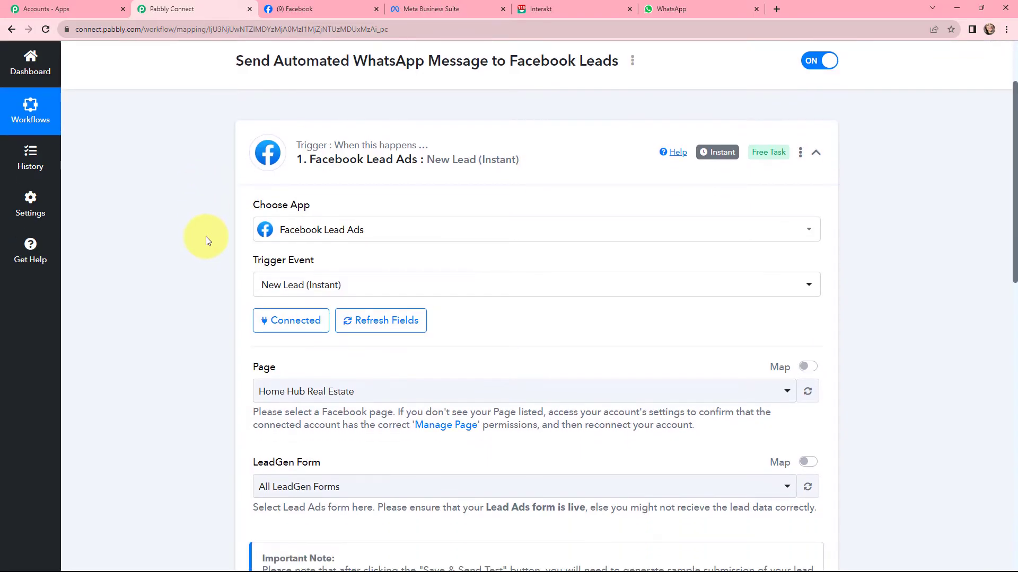
{"action": "scroll", "coordinate": [206, 236], "scroll_direction": "down", "scroll_amount": 3}
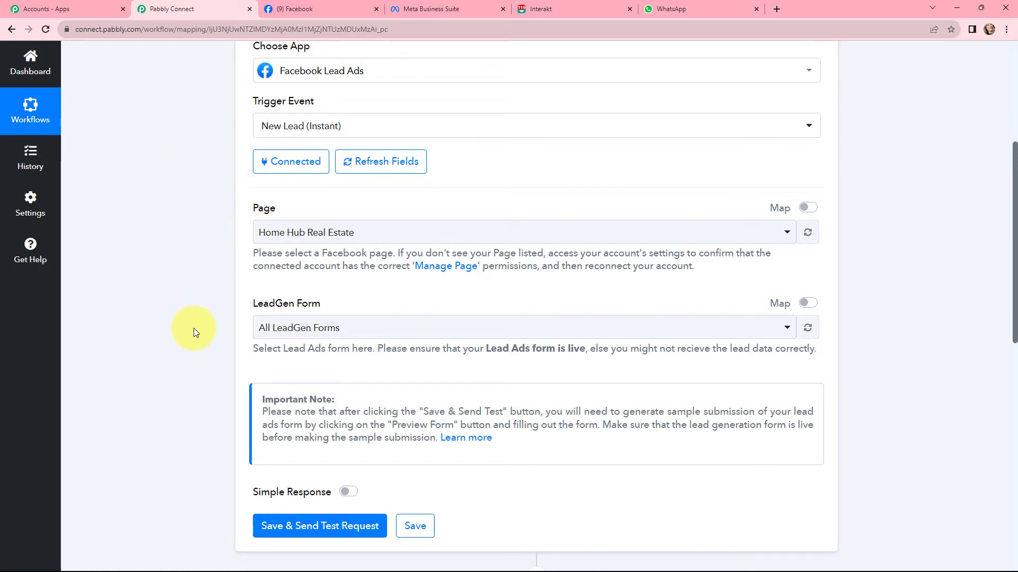
{"action": "left_click", "coordinate": [318, 8]}
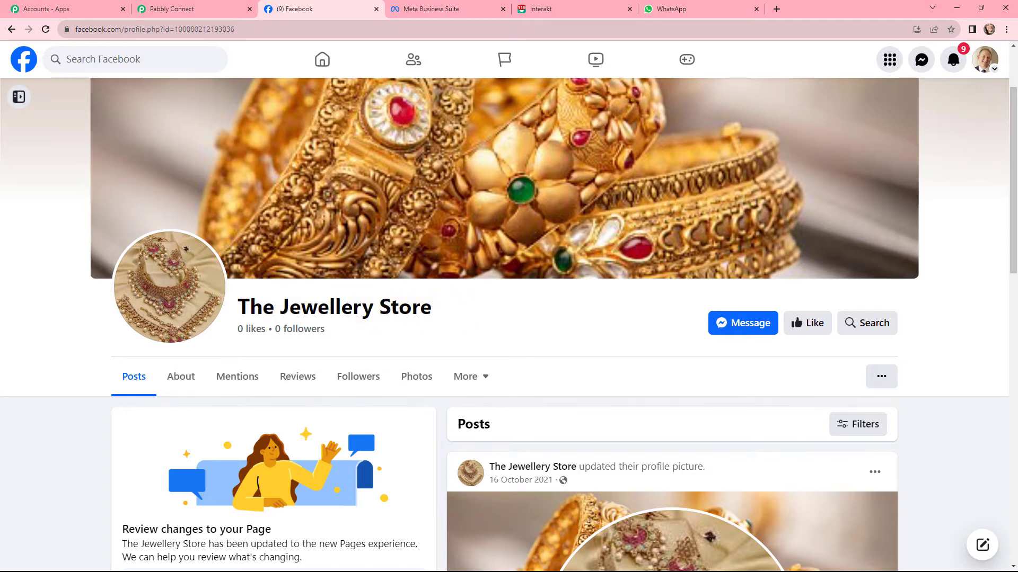
Select The Jewellery Store as the trigger's Facebook page
{"action": "left_click", "coordinate": [196, 6]}
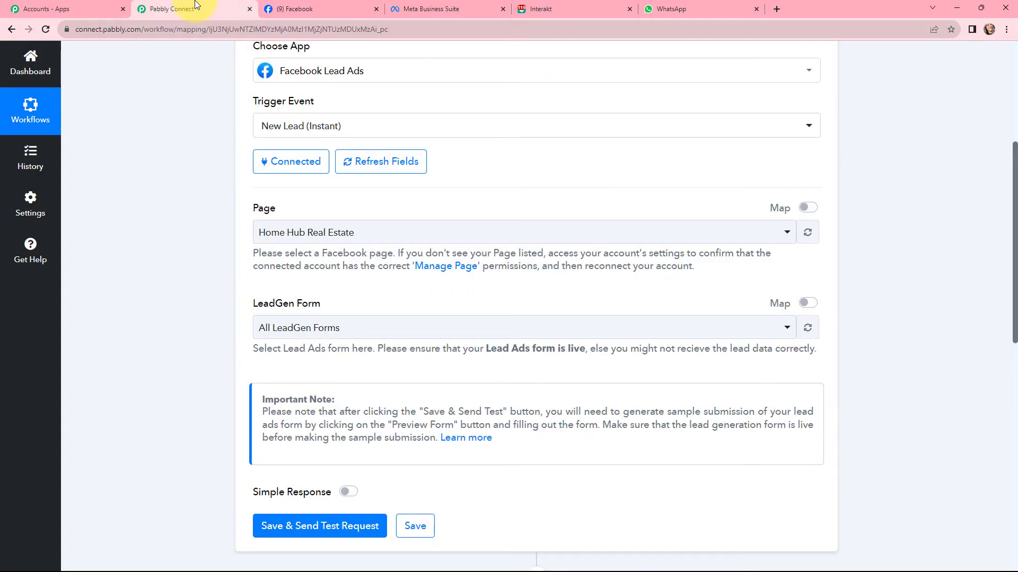
{"action": "left_click", "coordinate": [329, 232]}
{"action": "type", "text": "t"}
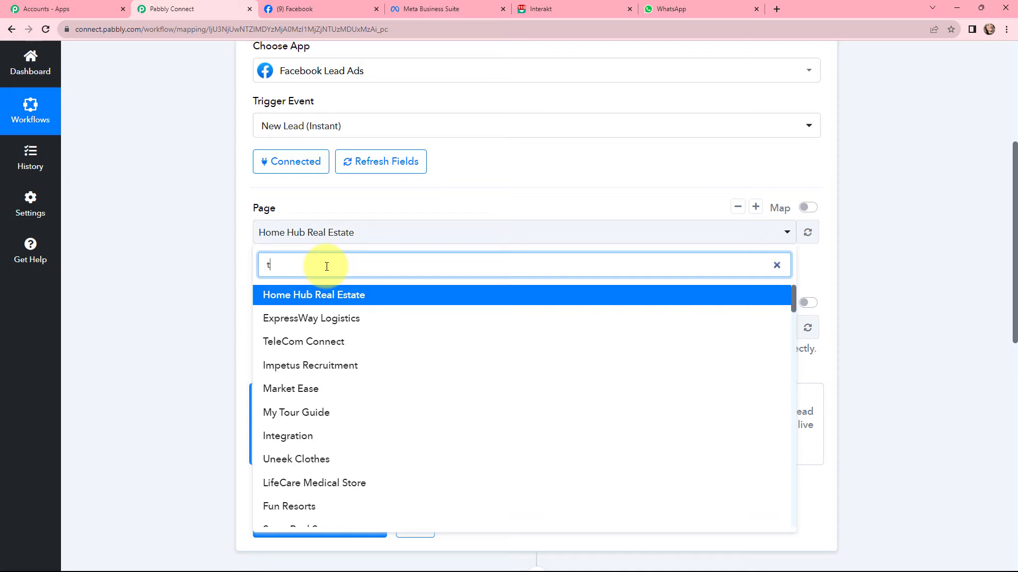
{"action": "type", "text": "he je"}
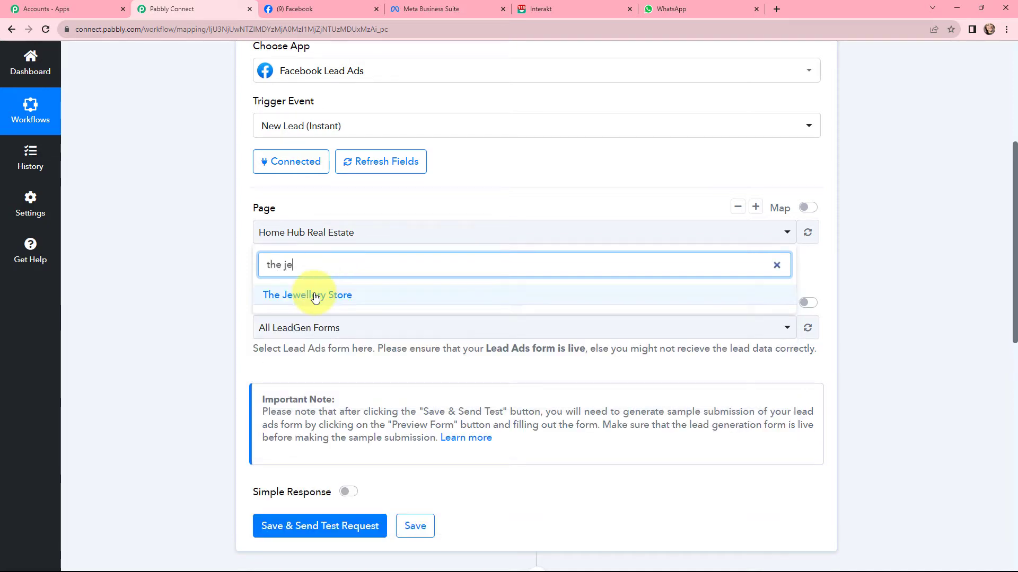
{"action": "left_click", "coordinate": [310, 294]}
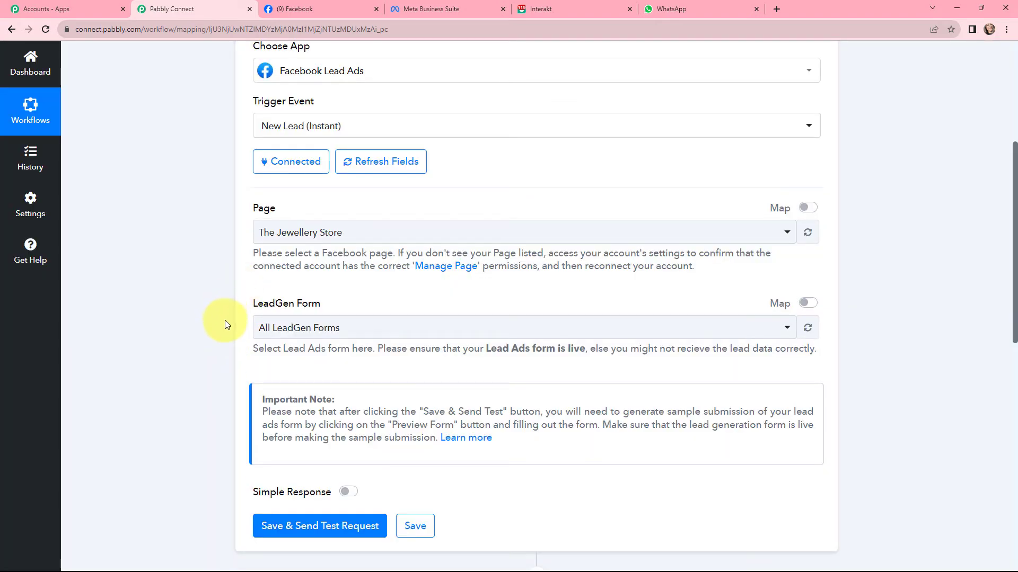
{"action": "left_click", "coordinate": [467, 9]}
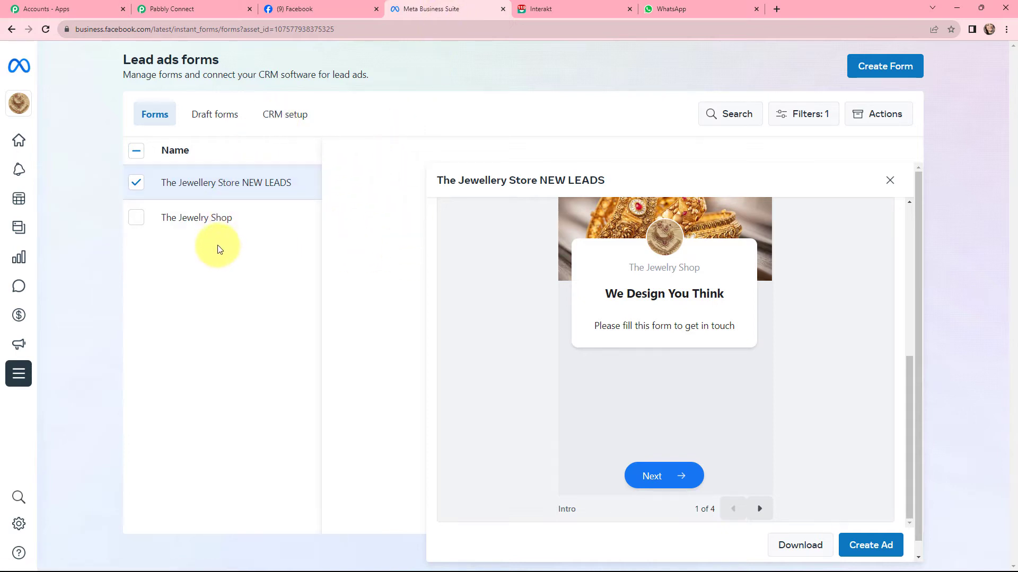
Advance the NEW LEADS form preview to page 4 of 4, the Message for leads thank-you page
{"action": "scroll", "coordinate": [394, 259], "scroll_direction": "down", "scroll_amount": 1}
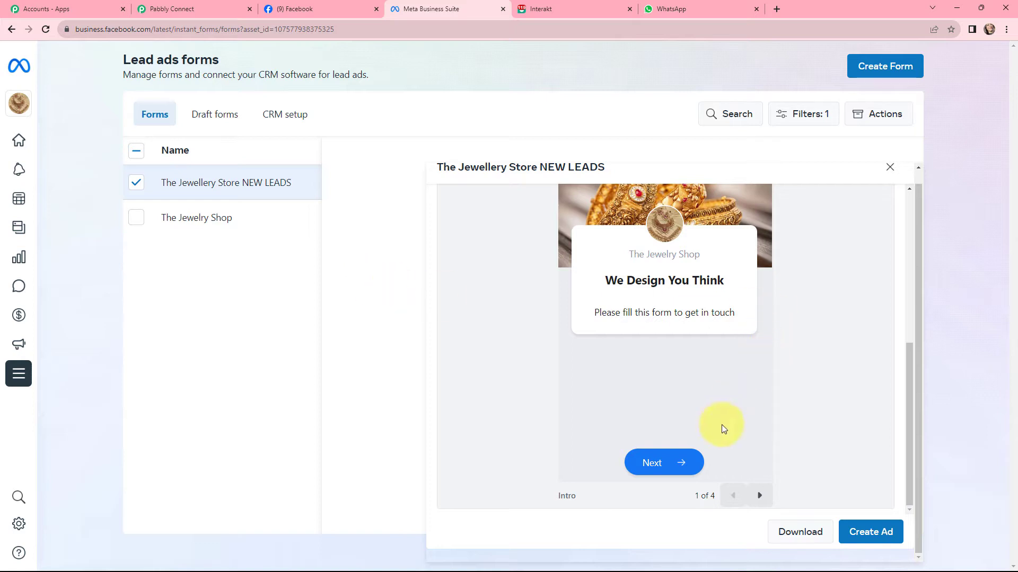
{"action": "left_click", "coordinate": [760, 496]}
{"action": "left_click", "coordinate": [762, 496]}
{"action": "left_click", "coordinate": [762, 496]}
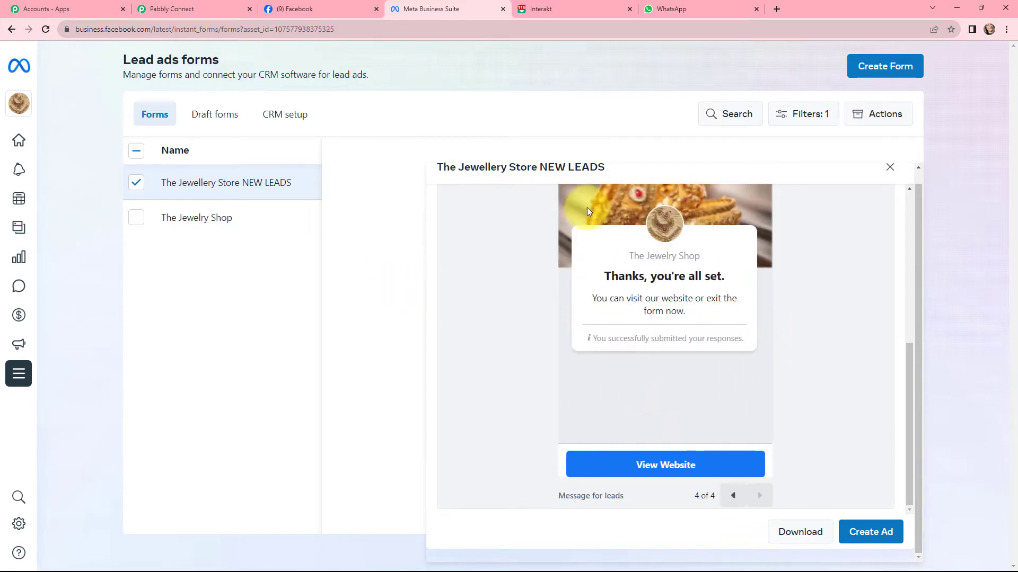
{"action": "left_click_drag", "start_coordinate": [617, 173], "coordinate": [435, 180]}
Choose The Jewellery Store NEW LEADS as the LeadGen form, then Save & Send Test Request
{"action": "left_click", "coordinate": [211, 6]}
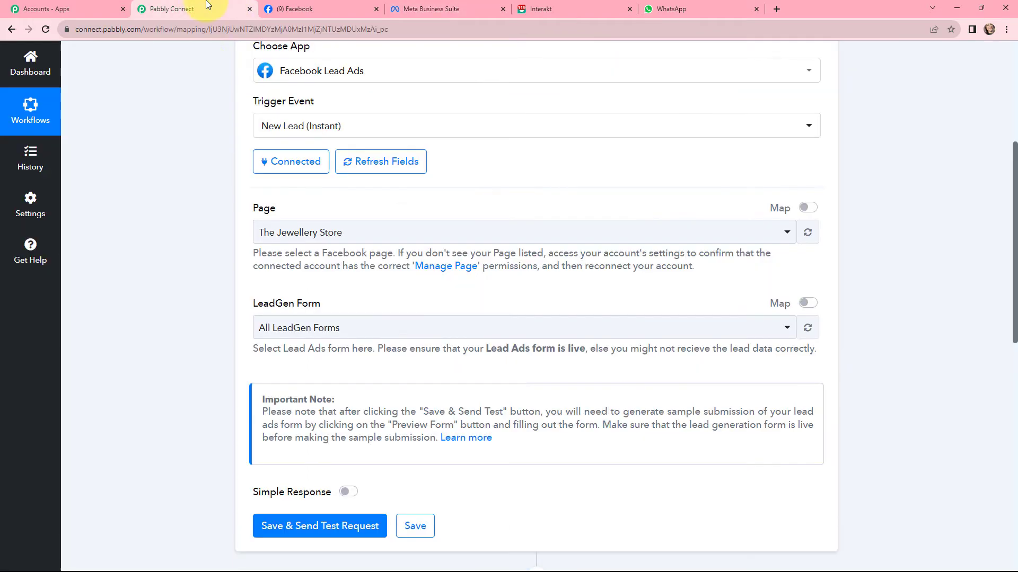
{"action": "left_click", "coordinate": [279, 331]}
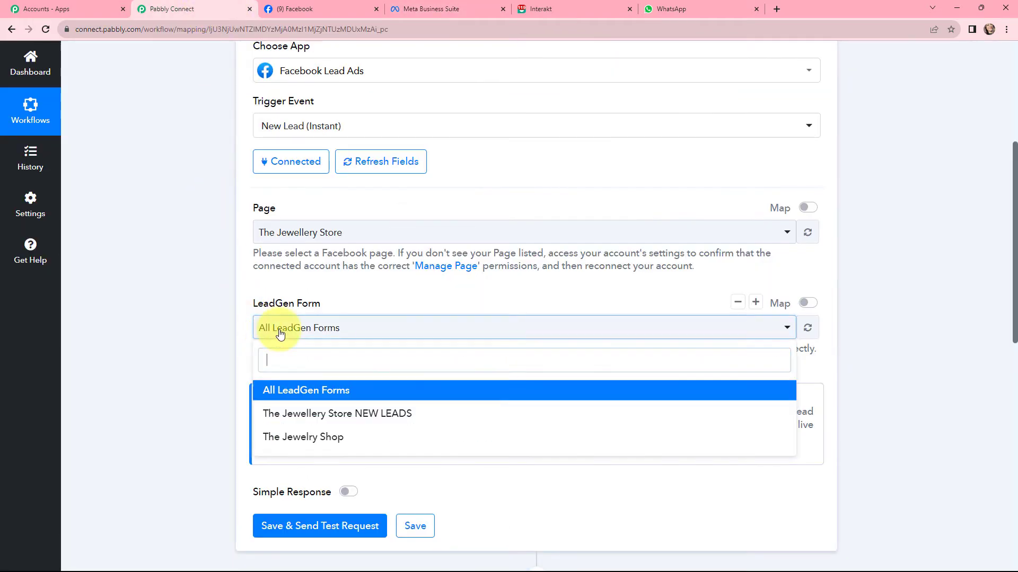
{"action": "left_click", "coordinate": [336, 413]}
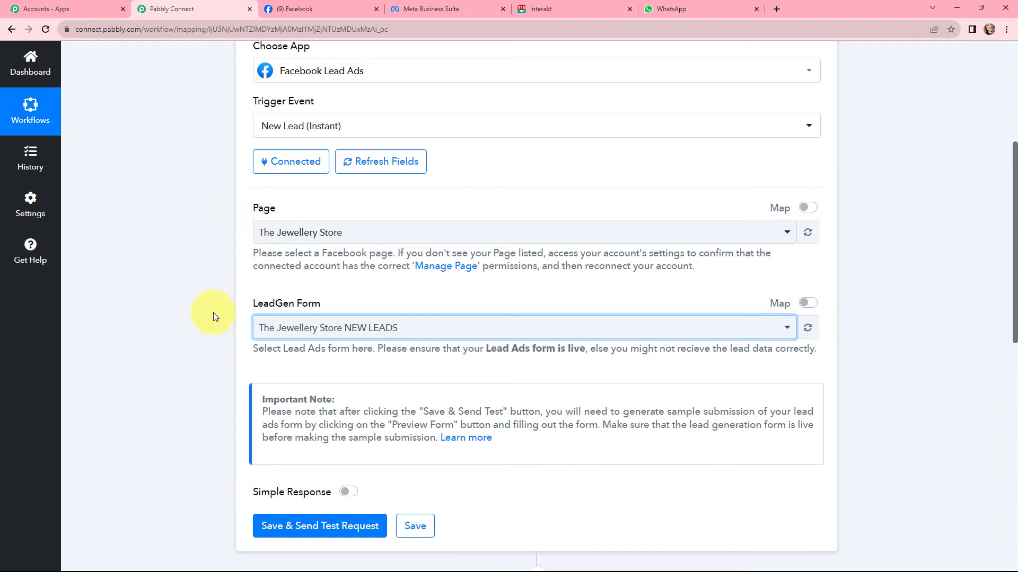
{"action": "scroll", "coordinate": [376, 281], "scroll_direction": "down", "scroll_amount": 1}
{"action": "scroll", "coordinate": [376, 280], "scroll_direction": "down", "scroll_amount": 1}
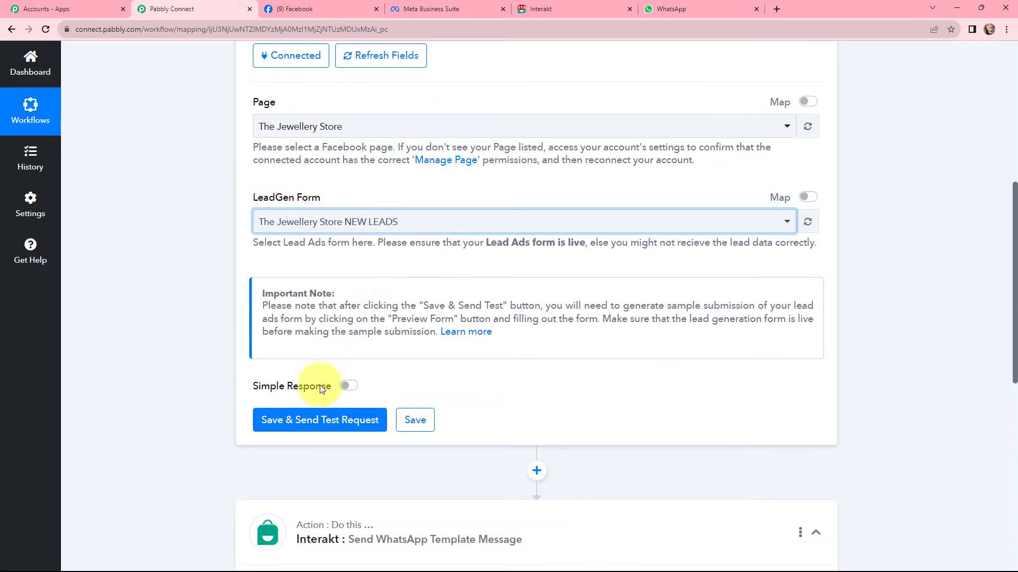
{"action": "left_click", "coordinate": [316, 422]}
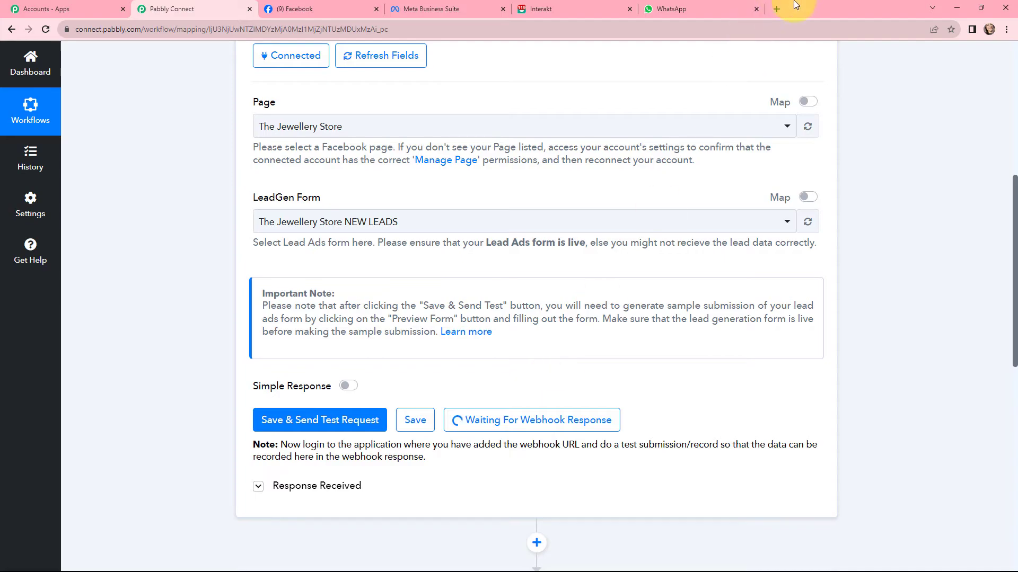
Search 'meta f' in a new tab, reach Meta for Developers Tools, and open the Lead Ads Testing Tool
{"action": "left_click", "coordinate": [776, 9]}
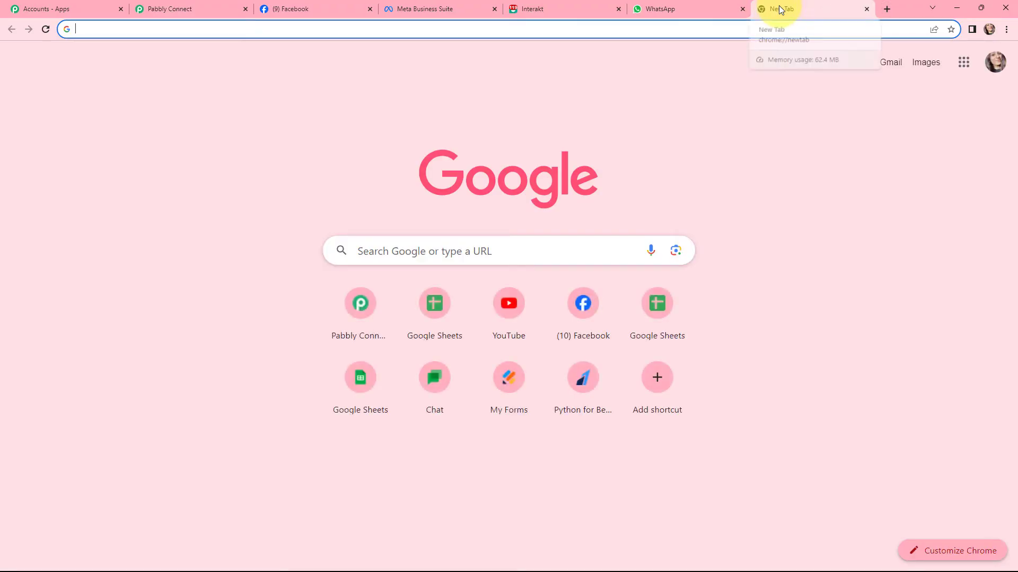
{"action": "type", "text": "meta for developers"}
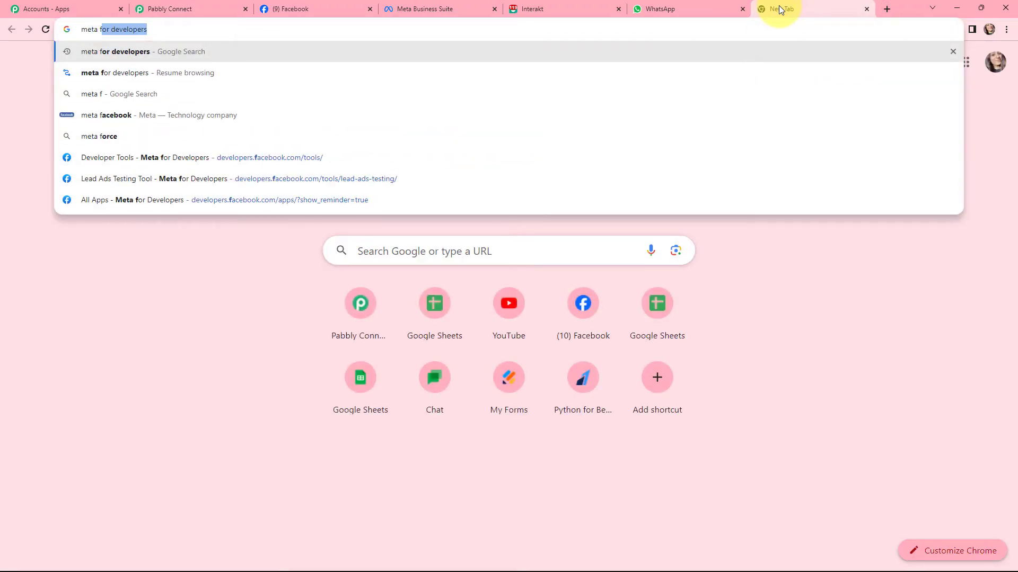
{"action": "left_click", "coordinate": [182, 51]}
{"action": "left_click", "coordinate": [228, 178]}
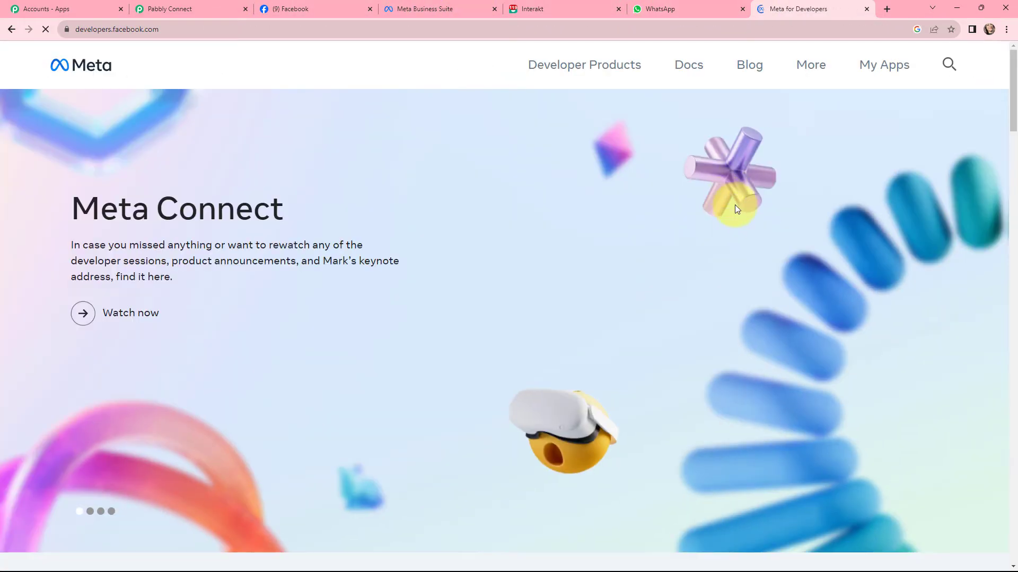
{"action": "left_click", "coordinate": [872, 67]}
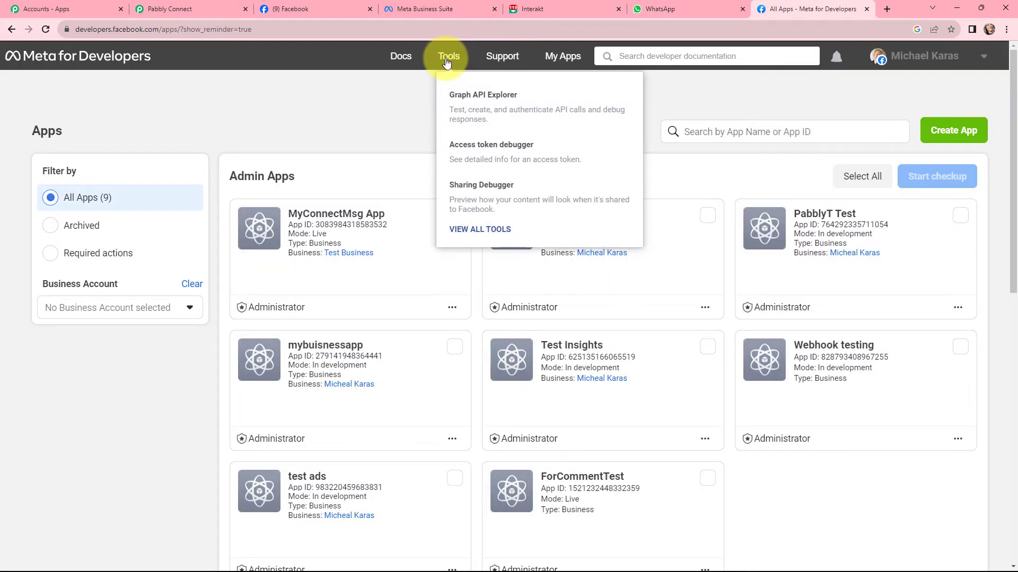
{"action": "left_click", "coordinate": [447, 62]}
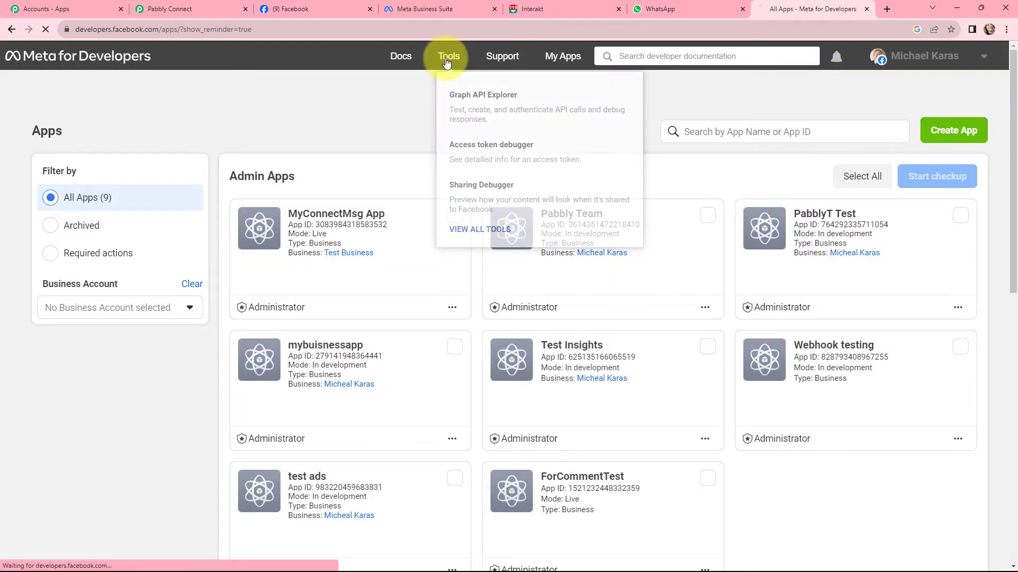
{"action": "scroll", "coordinate": [588, 142], "scroll_direction": "down", "scroll_amount": 5}
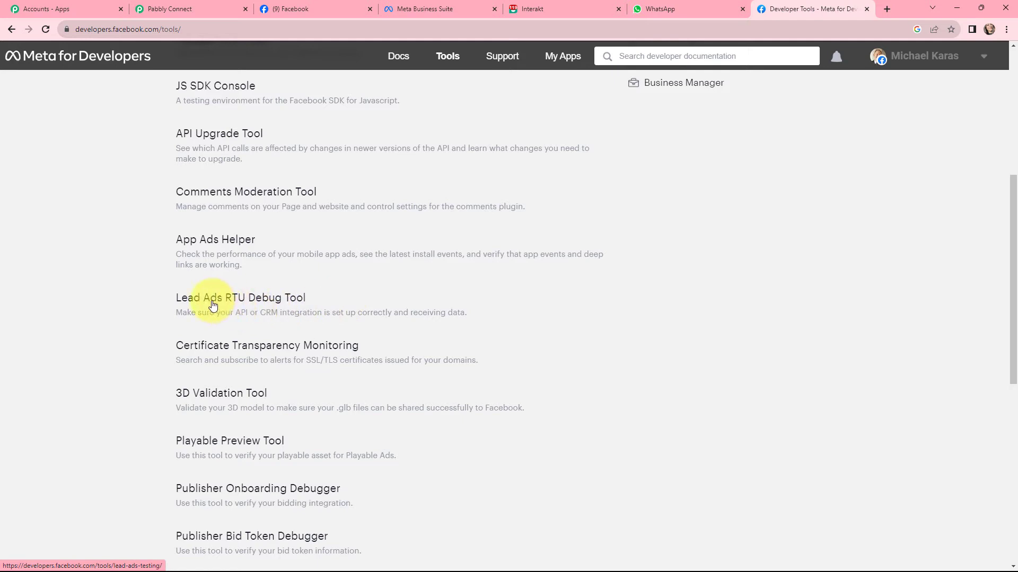
{"action": "left_click", "coordinate": [214, 301]}
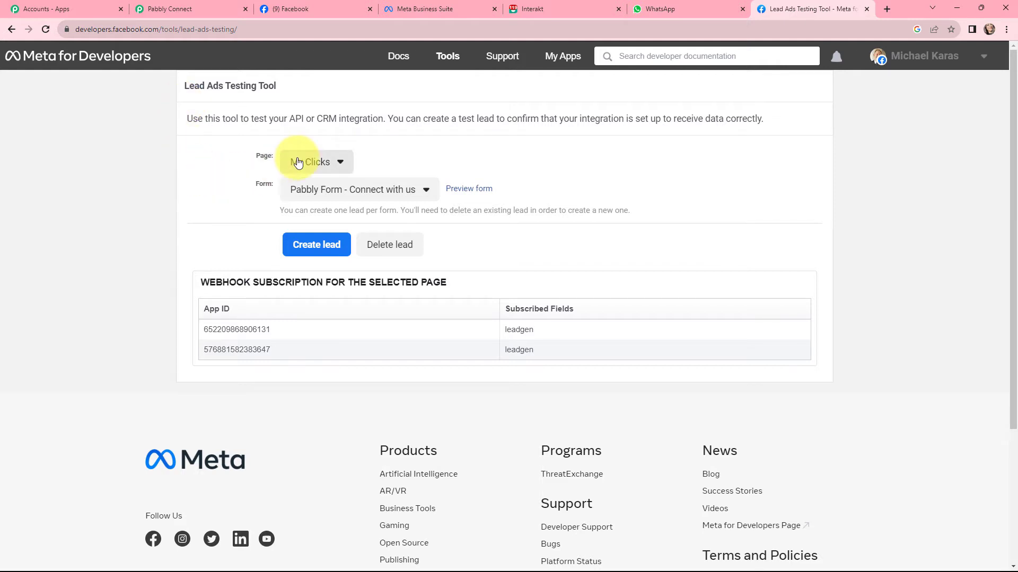
Choose The Jewellery Store page and The Jewellery Store NEW LEADS form in the testing tool
{"action": "left_click", "coordinate": [317, 163]}
{"action": "scroll", "coordinate": [379, 246], "scroll_direction": "down", "scroll_amount": 9}
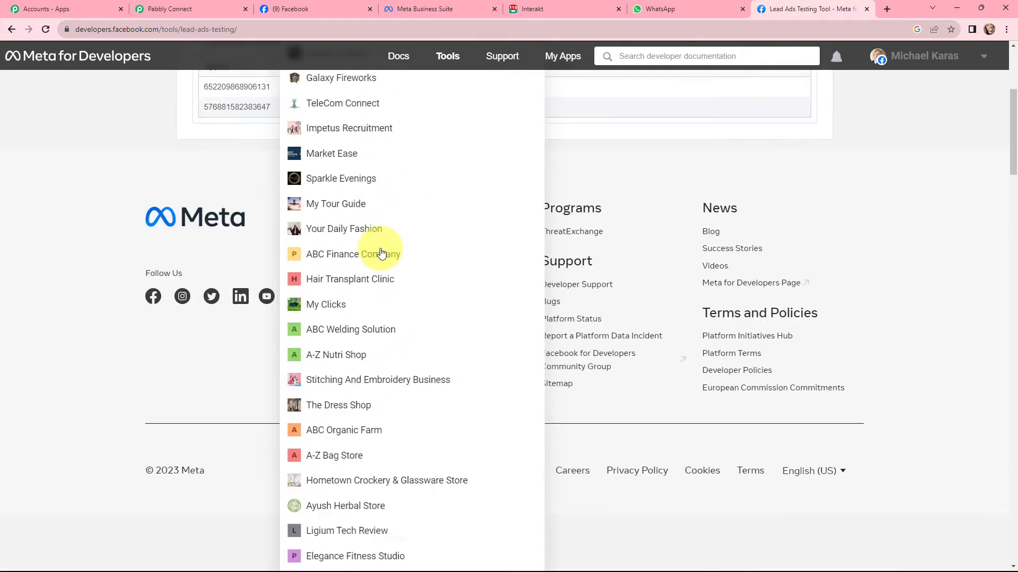
{"action": "scroll", "coordinate": [381, 252], "scroll_direction": "down", "scroll_amount": 7}
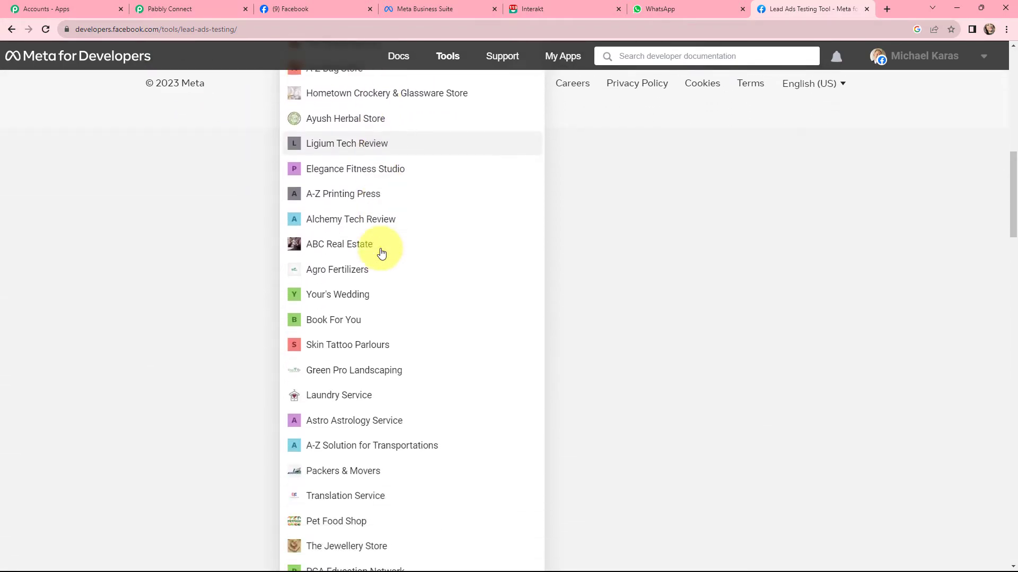
{"action": "left_click", "coordinate": [341, 328]}
{"action": "scroll", "coordinate": [311, 278], "scroll_direction": "up", "scroll_amount": 3}
{"action": "left_click", "coordinate": [321, 191]}
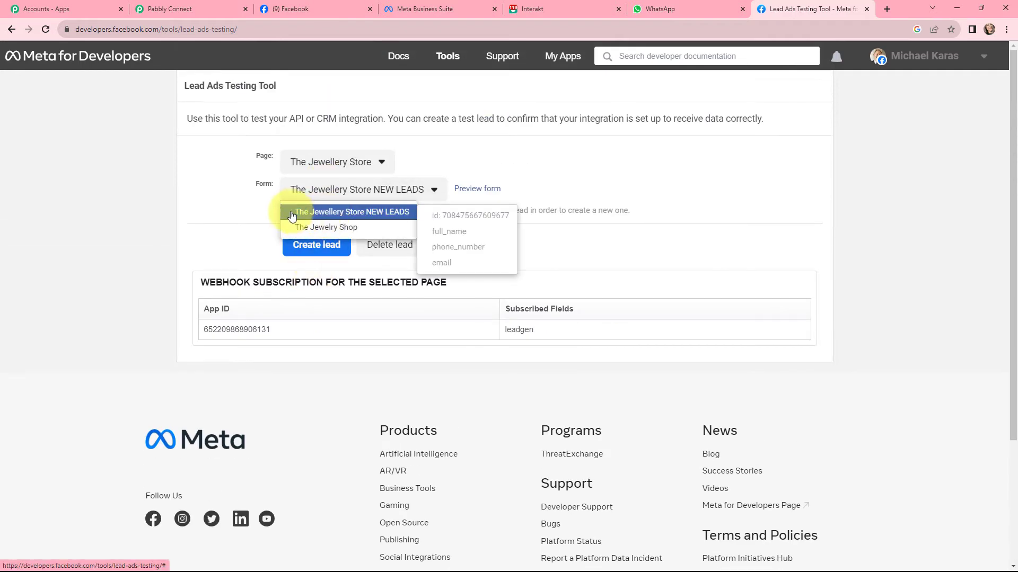
{"action": "left_click", "coordinate": [366, 213]}
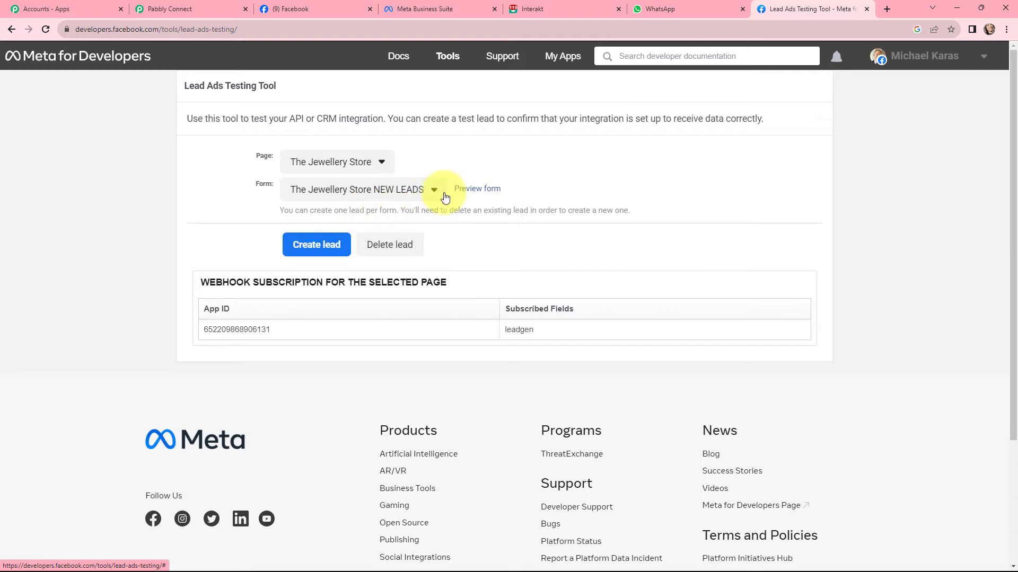
Submit a test lead through the NEW LEADS form preview and close the preview
{"action": "left_click", "coordinate": [476, 191]}
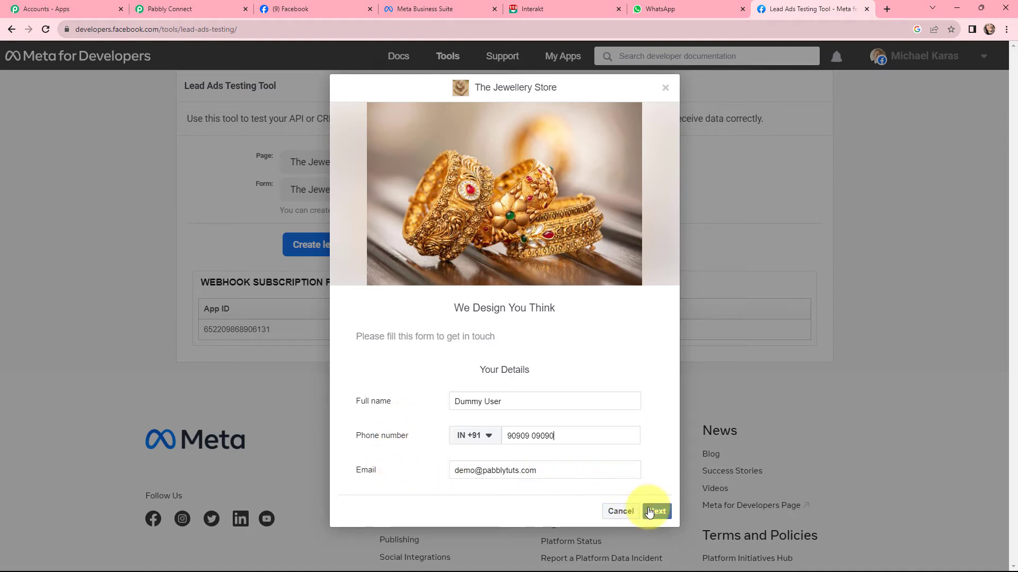
{"action": "left_click", "coordinate": [649, 512]}
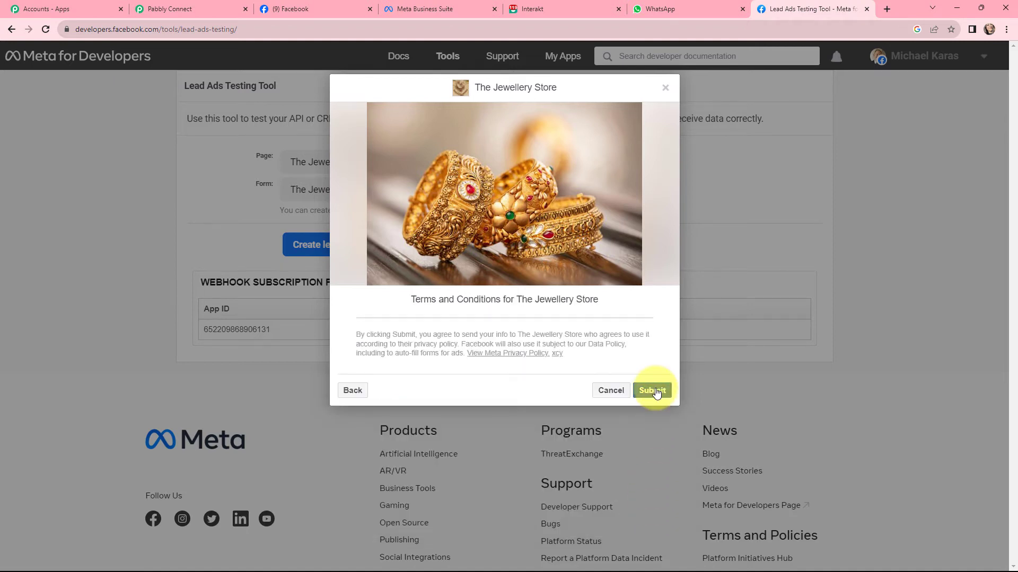
{"action": "left_click", "coordinate": [656, 393]}
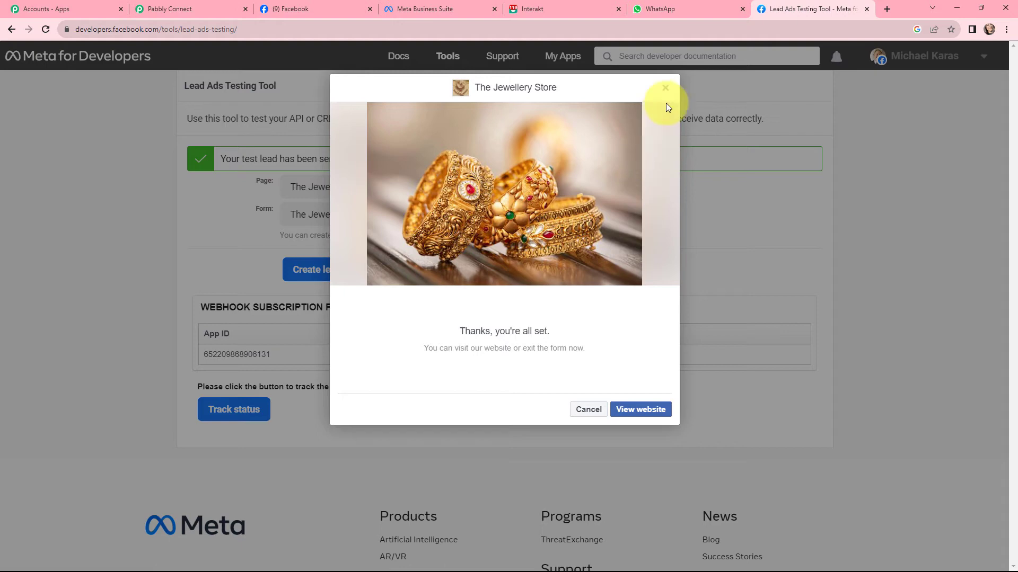
{"action": "left_click", "coordinate": [666, 89]}
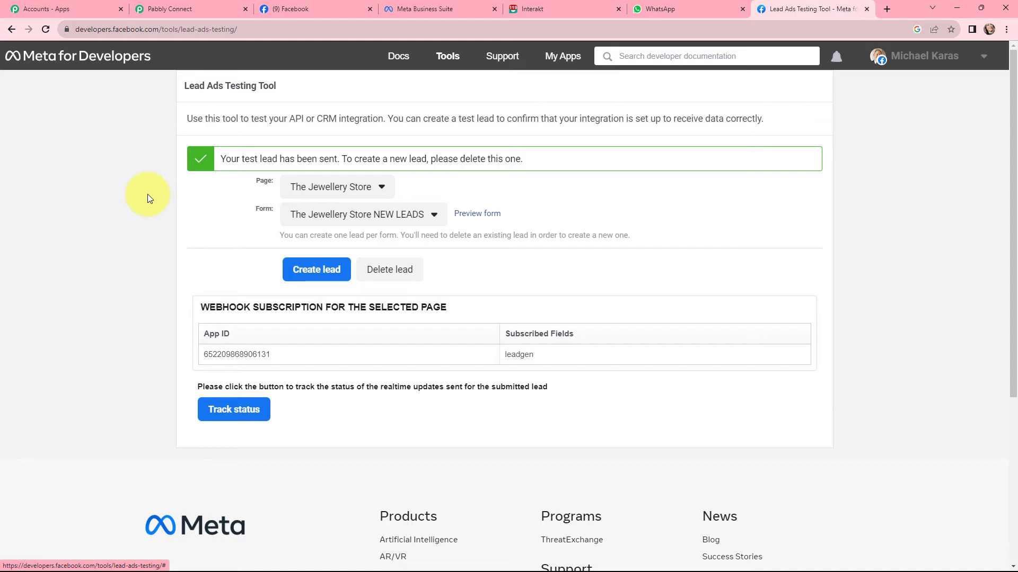
{"action": "left_click", "coordinate": [165, 9]}
Review the received webhook response's full name, phone number, email and created time fields
{"action": "scroll", "coordinate": [535, 174], "scroll_direction": "down", "scroll_amount": 5}
{"action": "scroll", "coordinate": [534, 174], "scroll_direction": "down", "scroll_amount": 1}
{"action": "scroll", "coordinate": [536, 180], "scroll_direction": "down", "scroll_amount": 1}
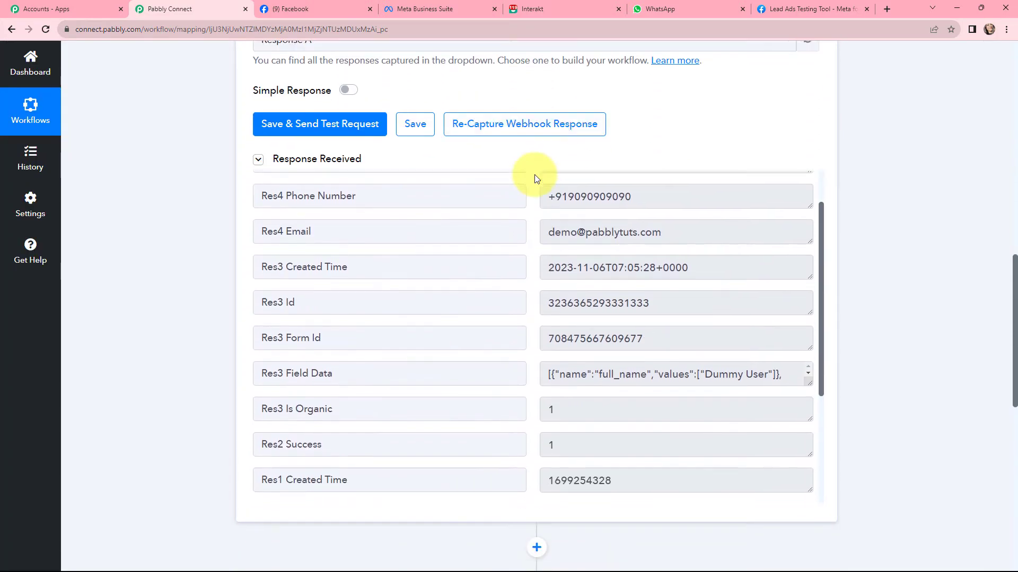
{"action": "scroll", "coordinate": [594, 199], "scroll_direction": "up", "scroll_amount": 1}
{"action": "left_click", "coordinate": [627, 209]}
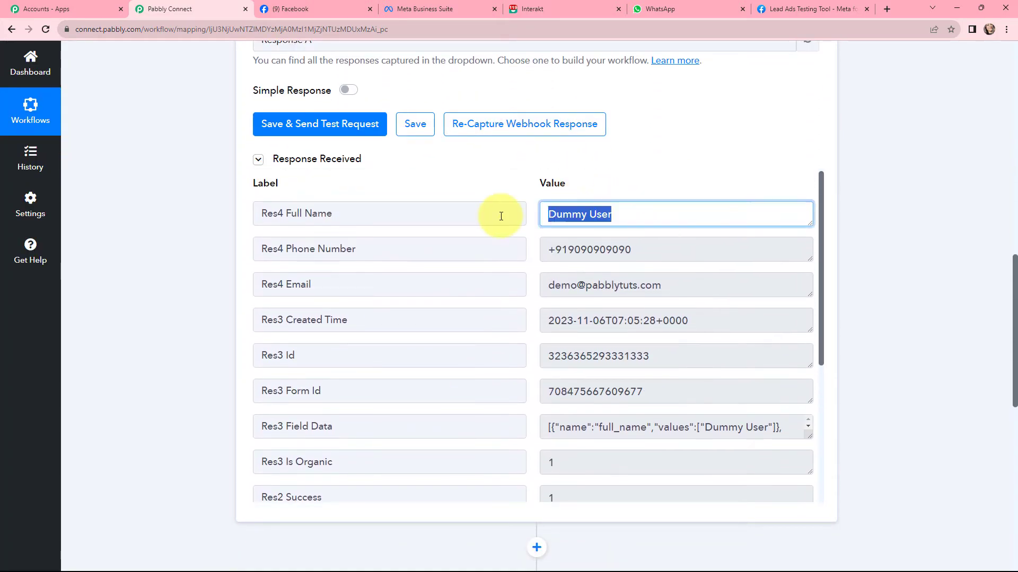
{"action": "left_click", "coordinate": [643, 249]}
{"action": "left_click", "coordinate": [663, 285]}
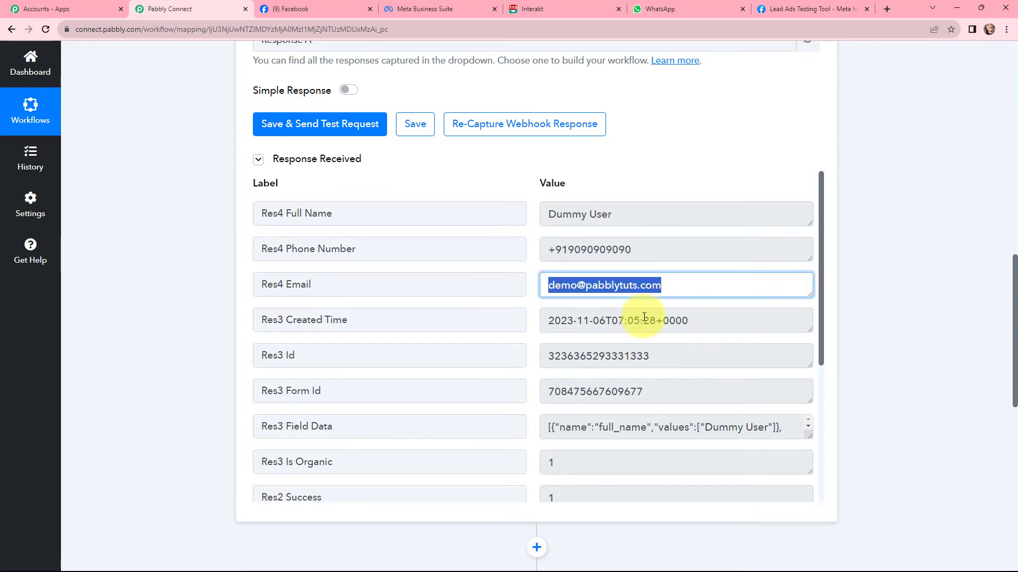
{"action": "left_click", "coordinate": [626, 319]}
{"action": "left_click_drag", "start_coordinate": [823, 310], "coordinate": [810, 224]}
{"action": "left_click", "coordinate": [867, 255]}
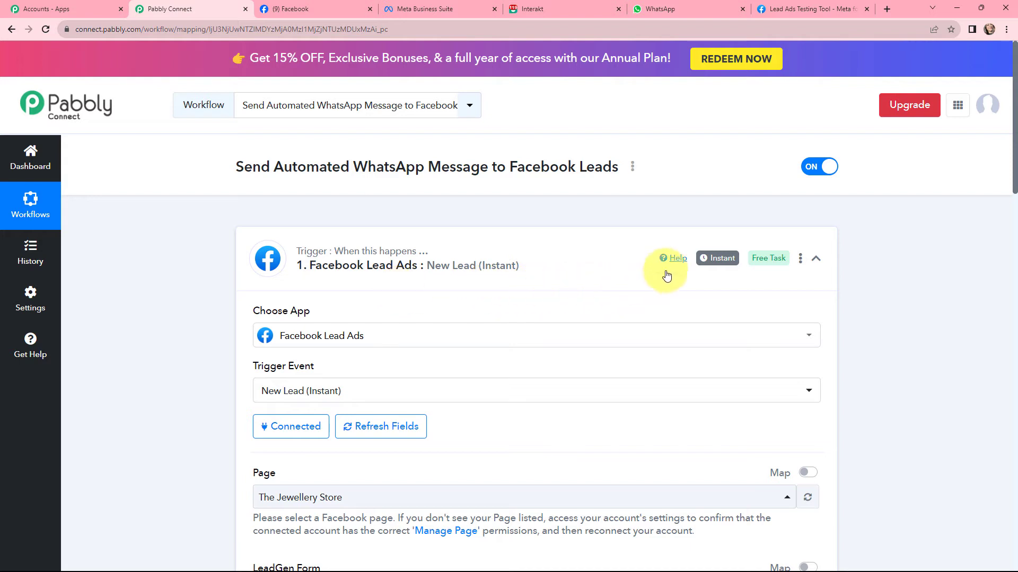
Collapse the Facebook Lead Ads trigger card and start connecting an Interakt account on the action
{"action": "mouse_move", "coordinate": [707, 262]}
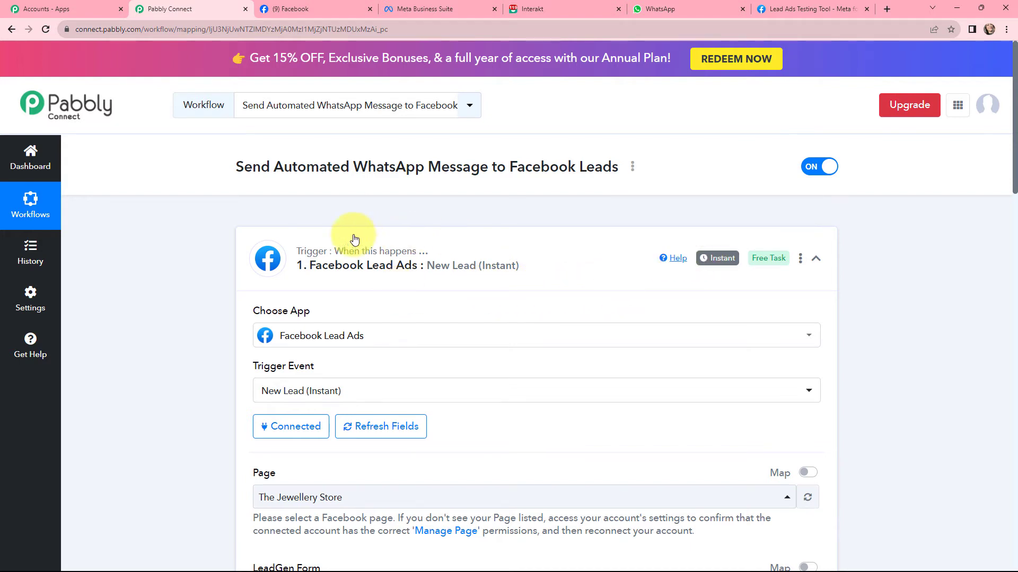
{"action": "left_click", "coordinate": [241, 234]}
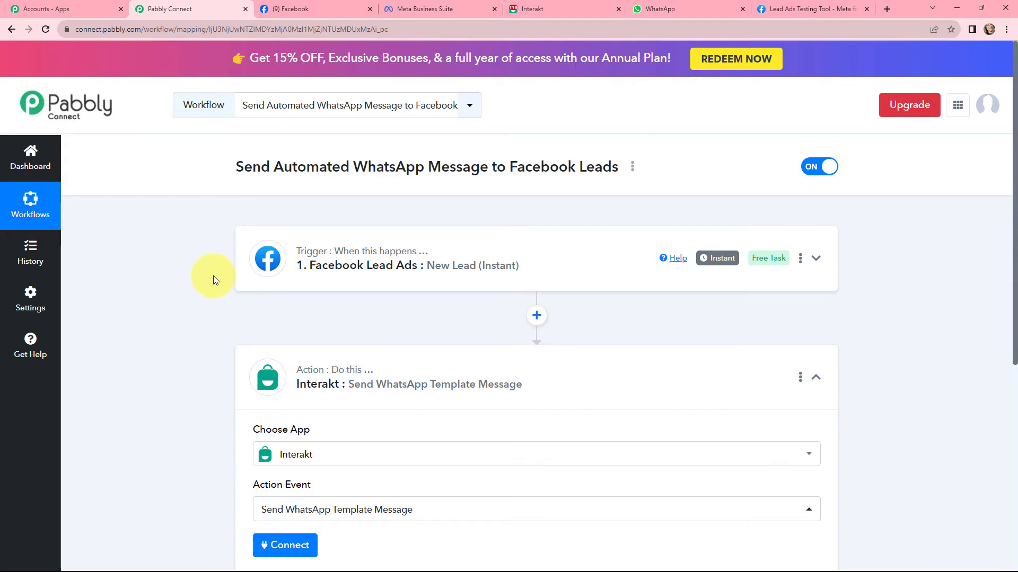
{"action": "scroll", "coordinate": [213, 275], "scroll_direction": "down", "scroll_amount": 3}
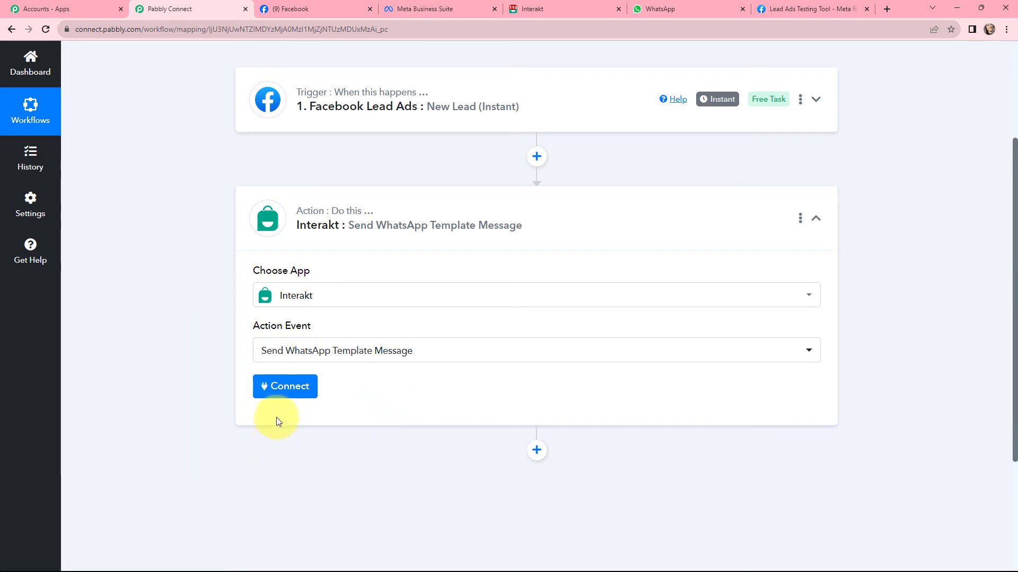
{"action": "left_click", "coordinate": [284, 389]}
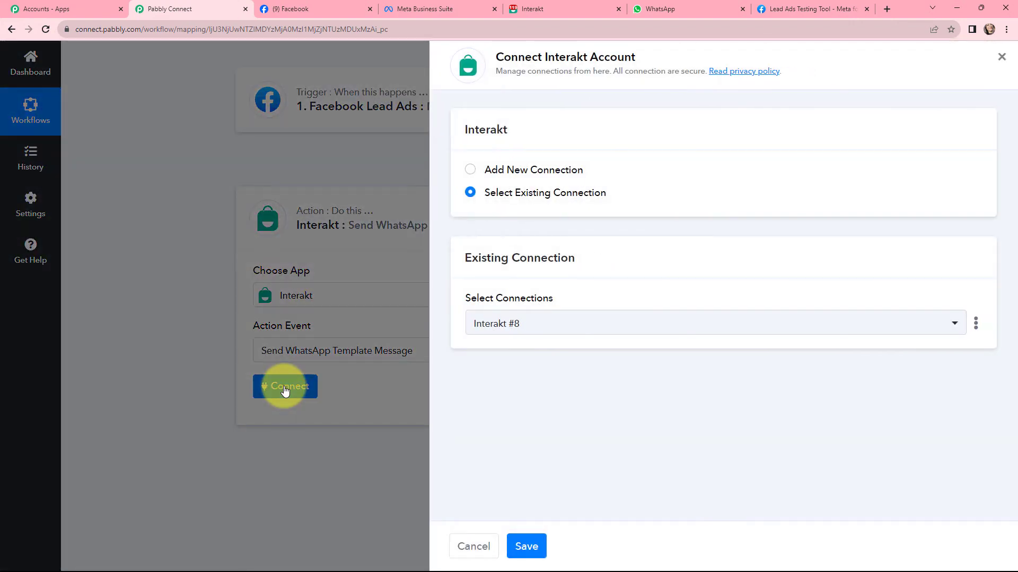
Choose Add New Connection, named Interakt #9, and note where its Secret Key is found
{"action": "left_click", "coordinate": [469, 169]}
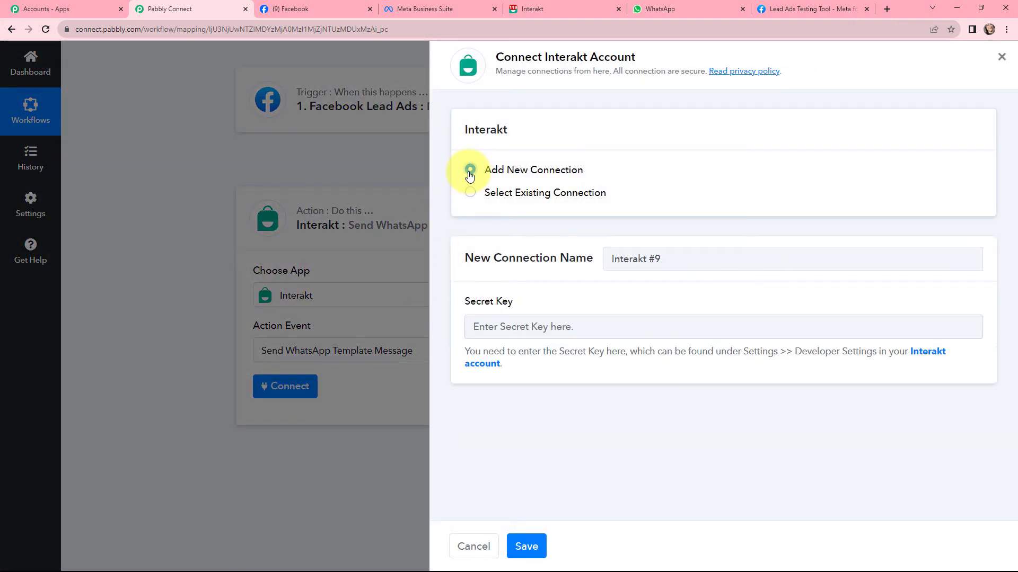
{"action": "left_click_drag", "start_coordinate": [465, 302], "coordinate": [512, 305]}
{"action": "left_click_drag", "start_coordinate": [457, 352], "coordinate": [507, 368]}
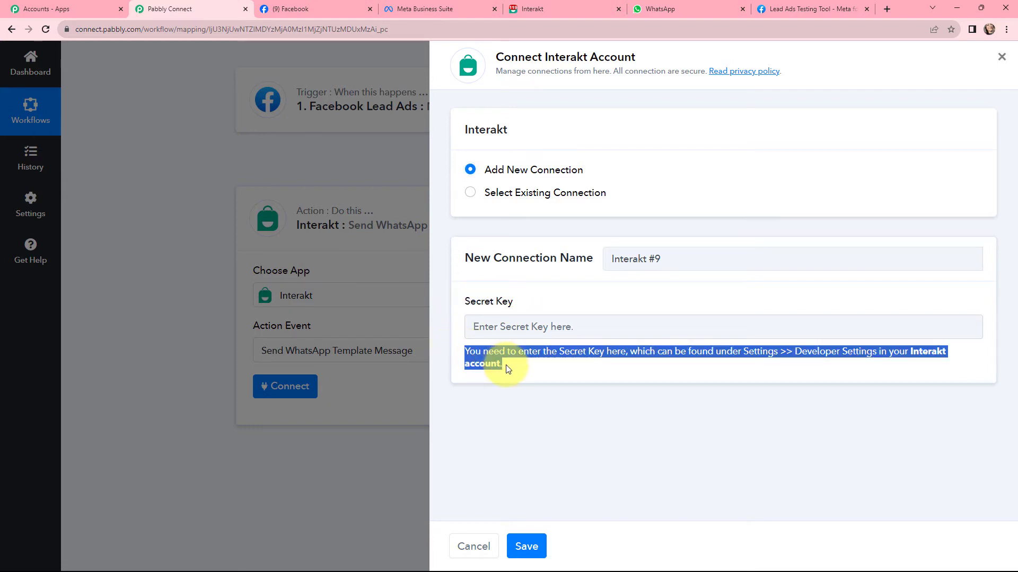
{"action": "left_click", "coordinate": [582, 368]}
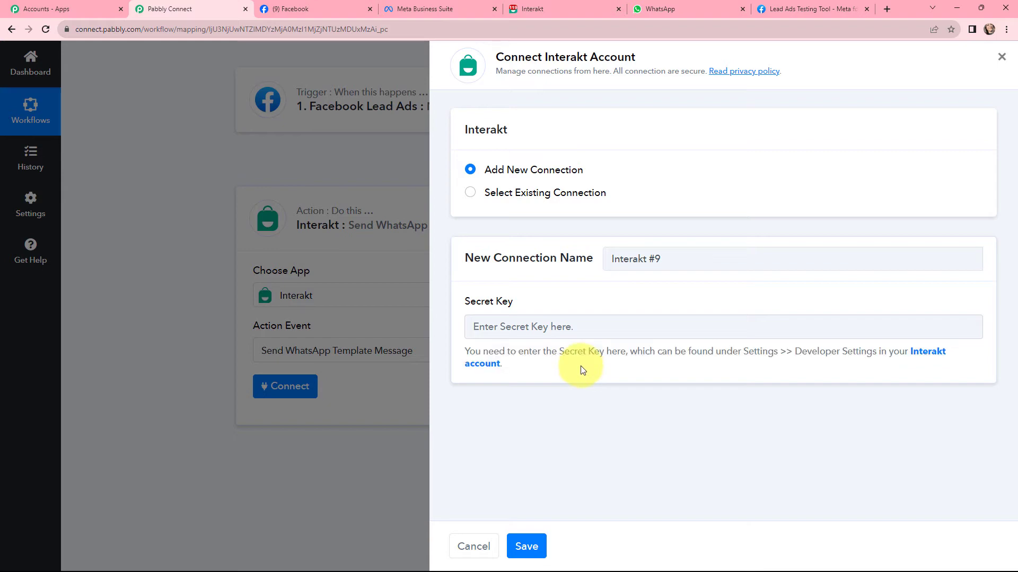
{"action": "left_click", "coordinate": [521, 5]}
Copy the secret key from Interakt's Developer Setting and focus Pabbly's Secret Key field
{"action": "mouse_move", "coordinate": [53, 66]}
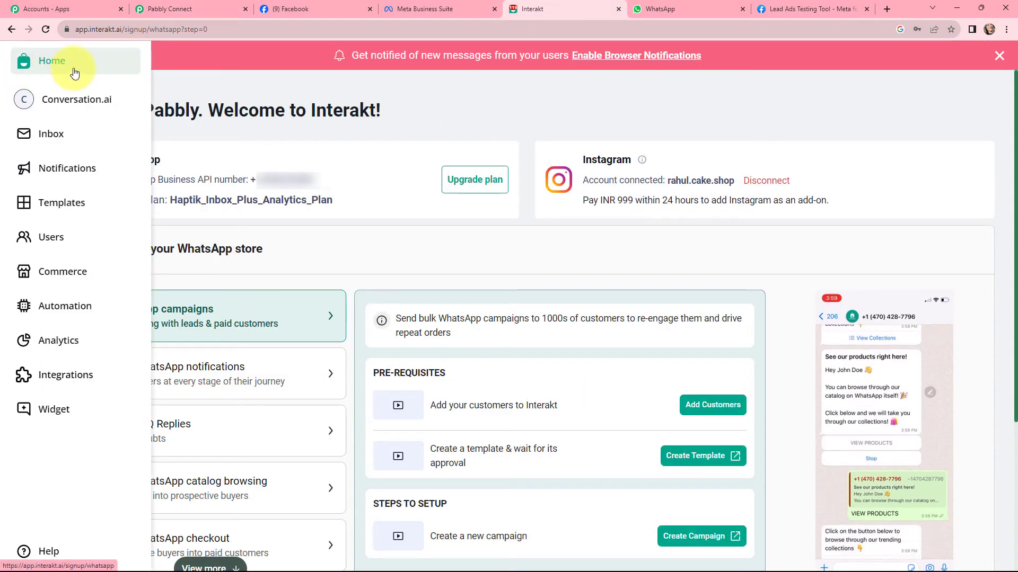
{"action": "left_click", "coordinate": [75, 99]}
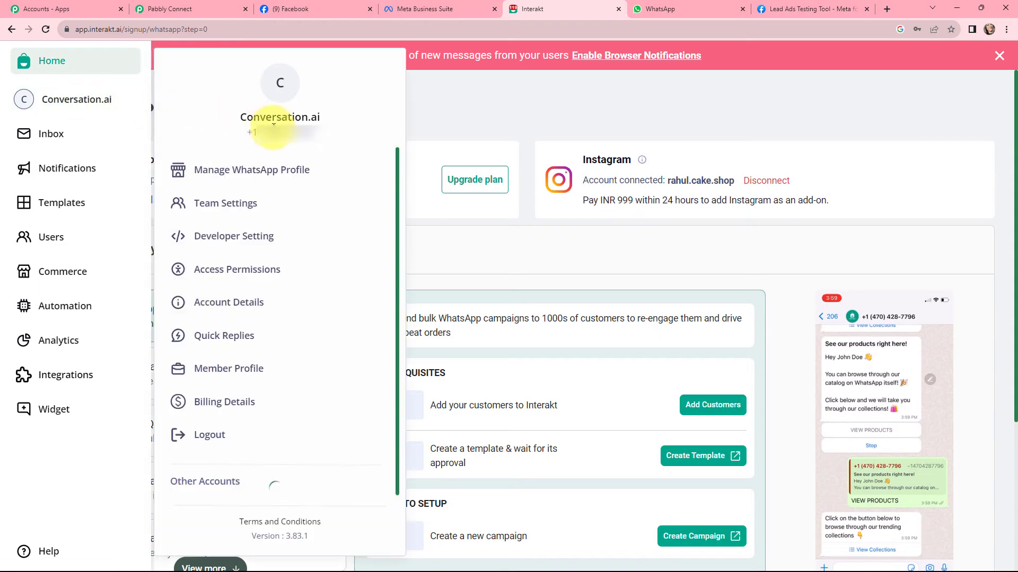
{"action": "left_click", "coordinate": [254, 242]}
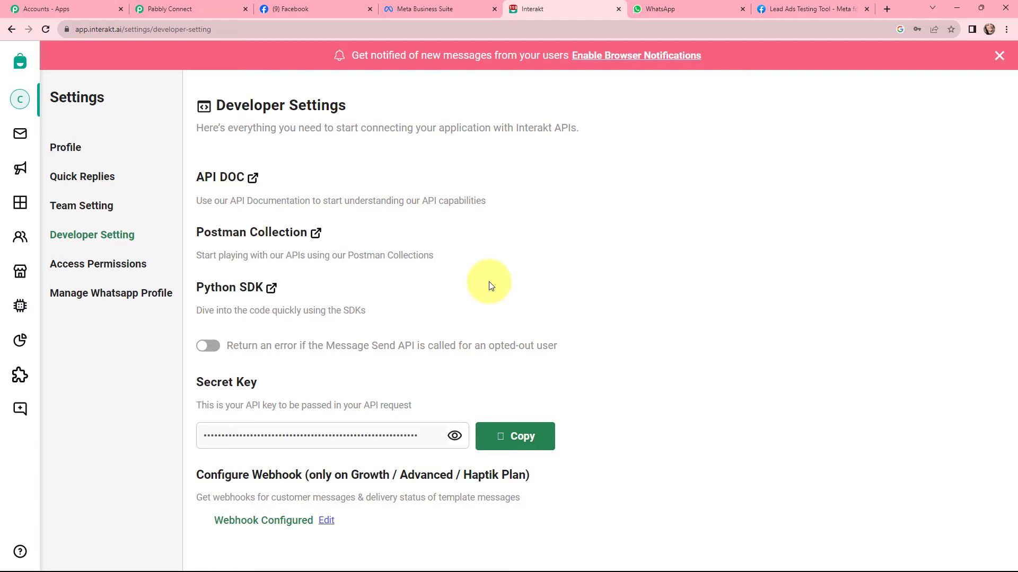
{"action": "left_click", "coordinate": [510, 439]}
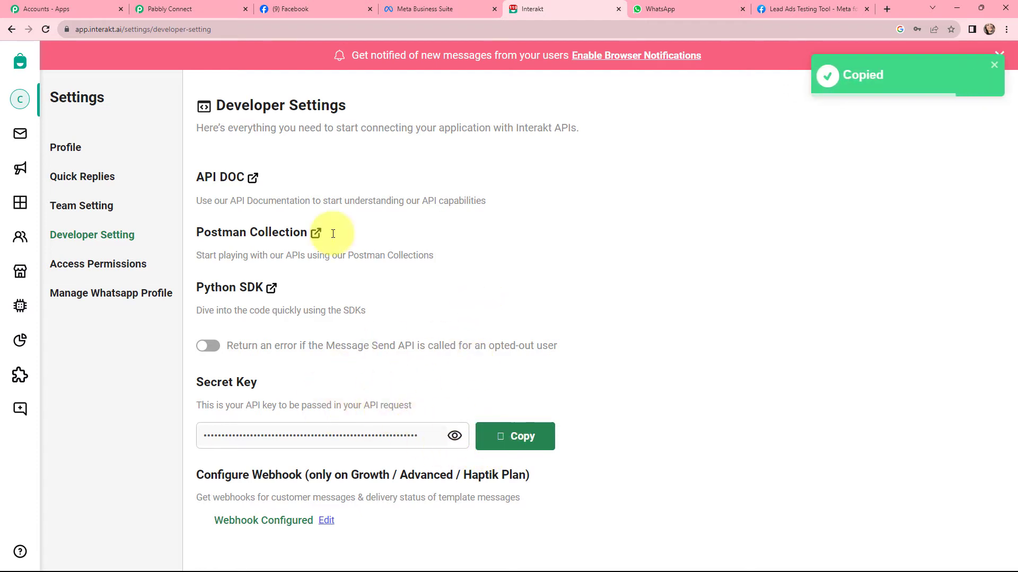
{"action": "left_click", "coordinate": [169, 9]}
{"action": "left_click", "coordinate": [521, 331]}
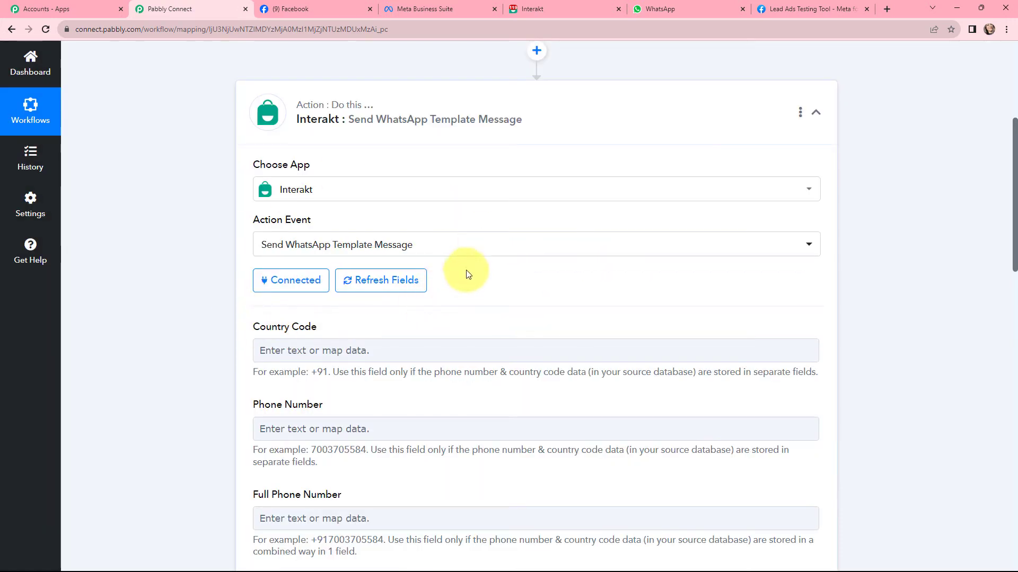
Map the trigger's '1. Res4 Phone Number' into Full Phone Number, then scroll to Template Code Name
{"action": "scroll", "coordinate": [475, 262], "scroll_direction": "down", "scroll_amount": 4}
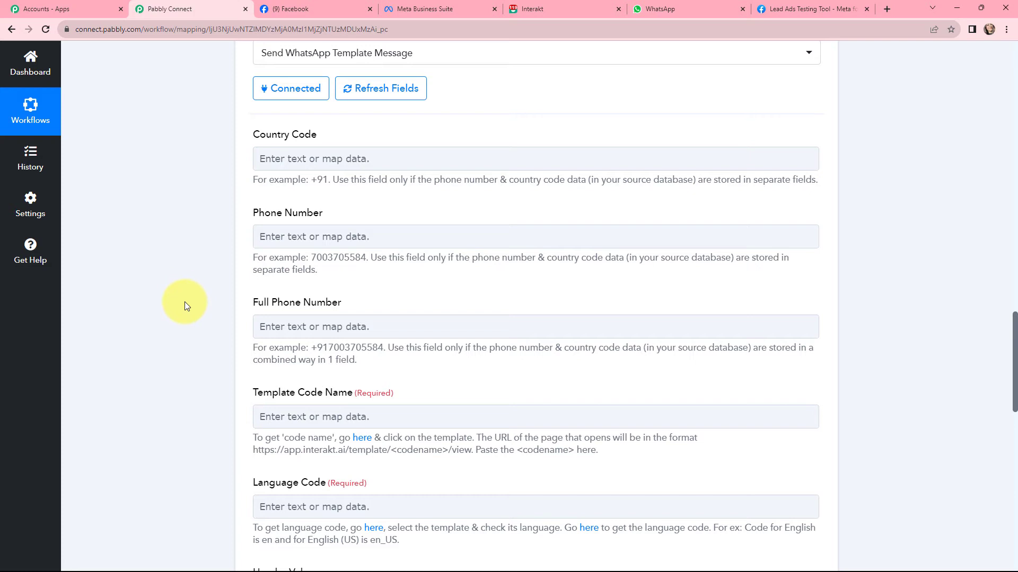
{"action": "left_click", "coordinate": [331, 326]}
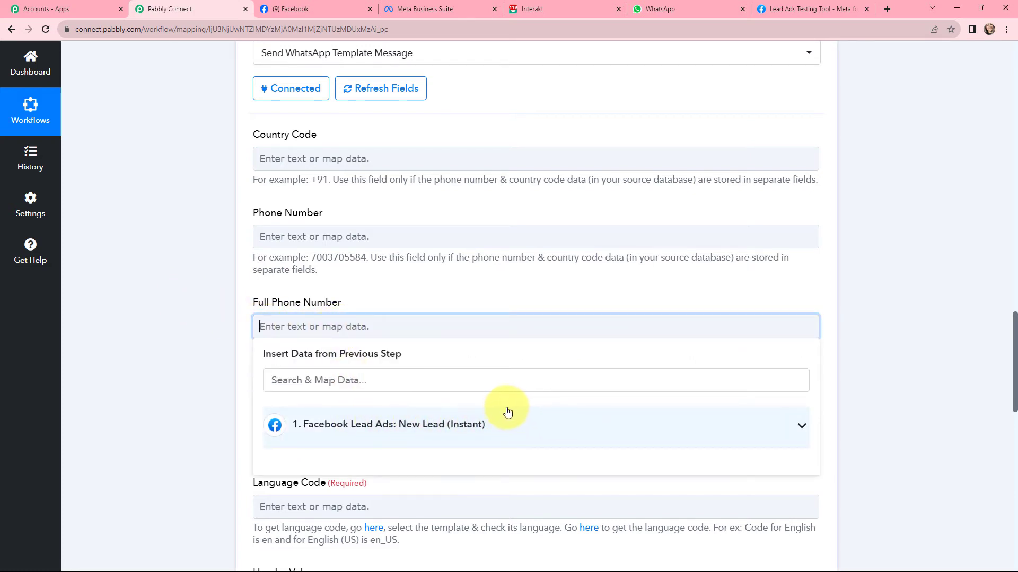
{"action": "left_click", "coordinate": [452, 430]}
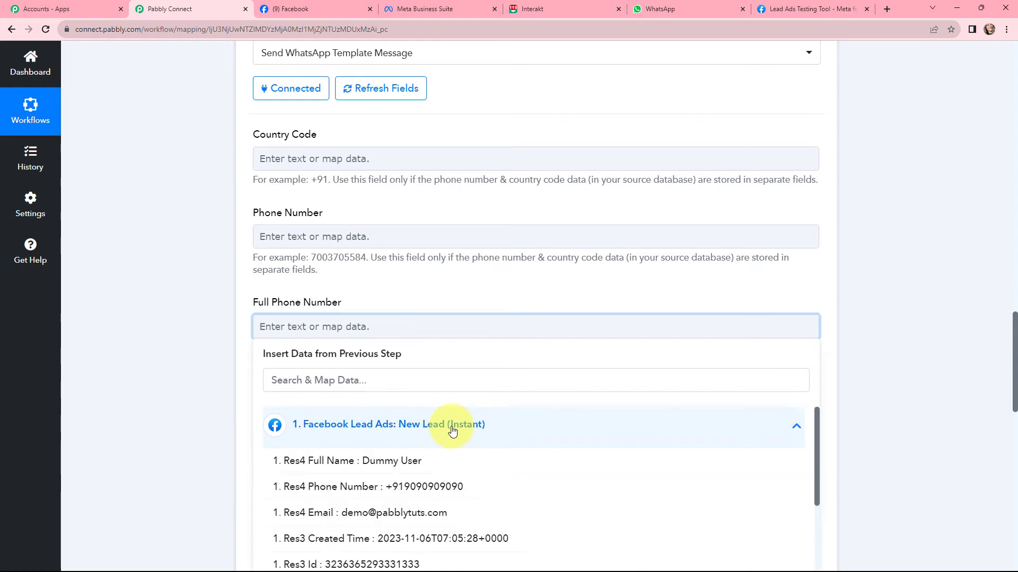
{"action": "left_click", "coordinate": [440, 486]}
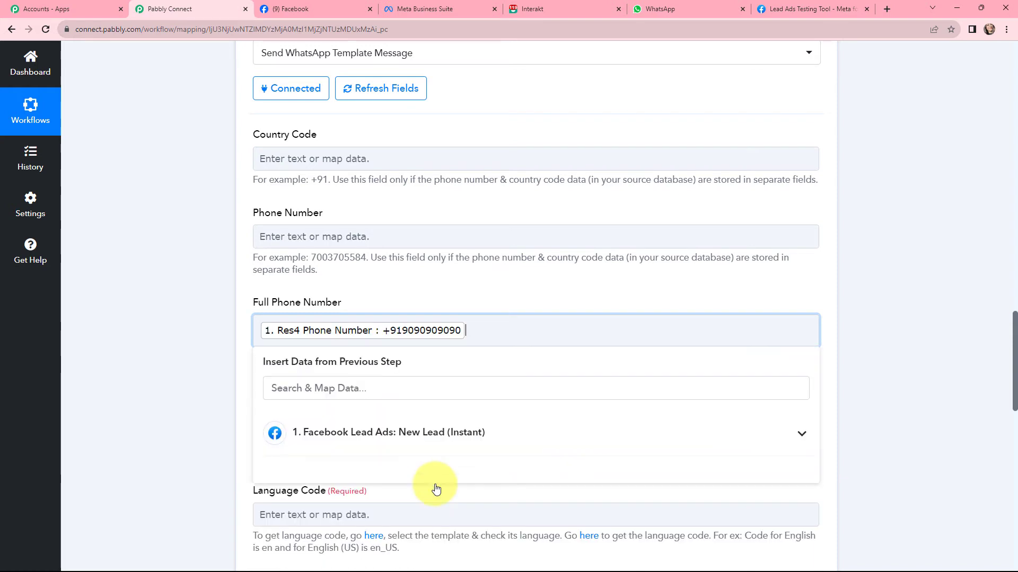
{"action": "left_click", "coordinate": [215, 331]}
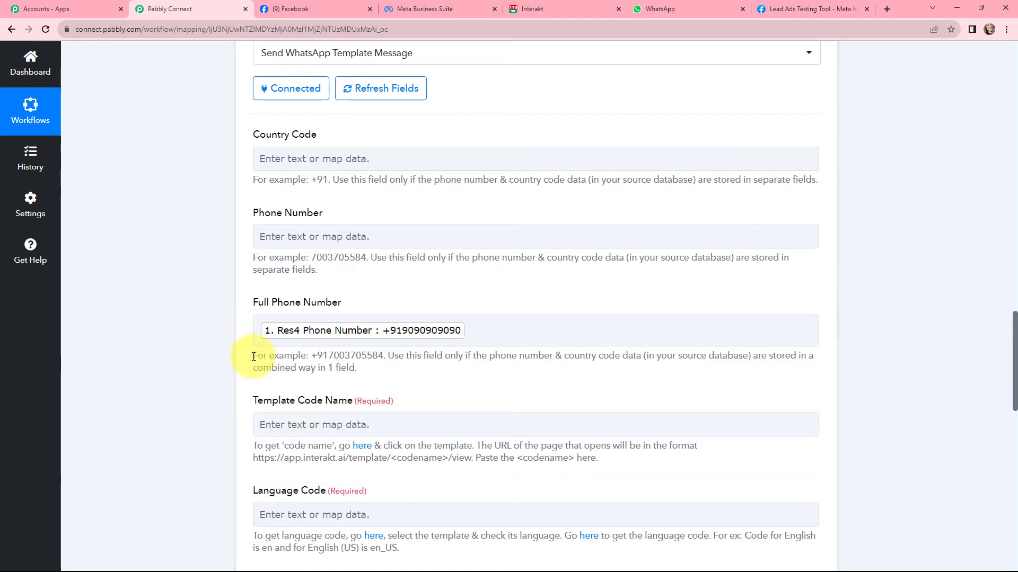
{"action": "left_click_drag", "start_coordinate": [252, 355], "coordinate": [370, 370]}
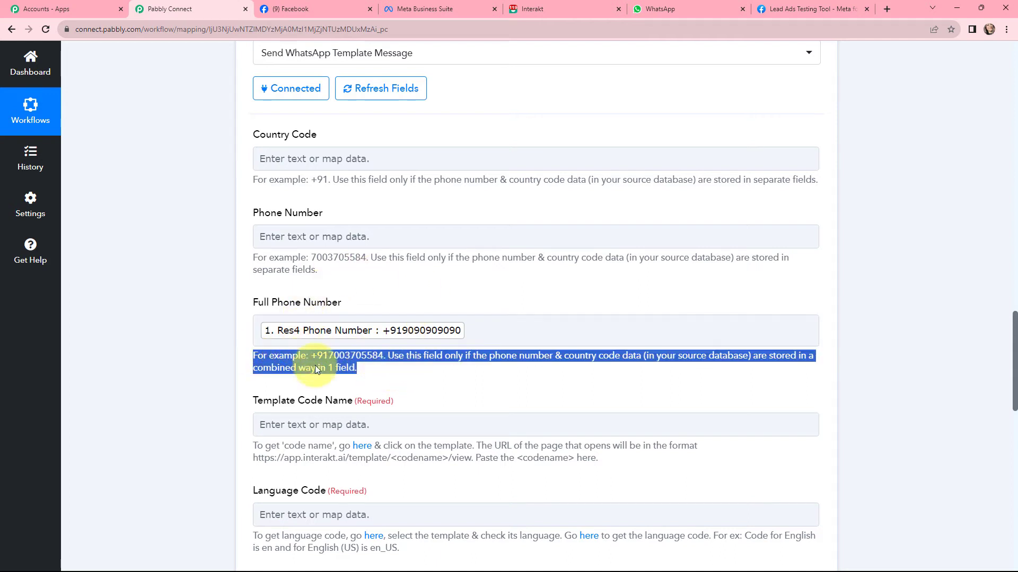
{"action": "left_click", "coordinate": [216, 327]}
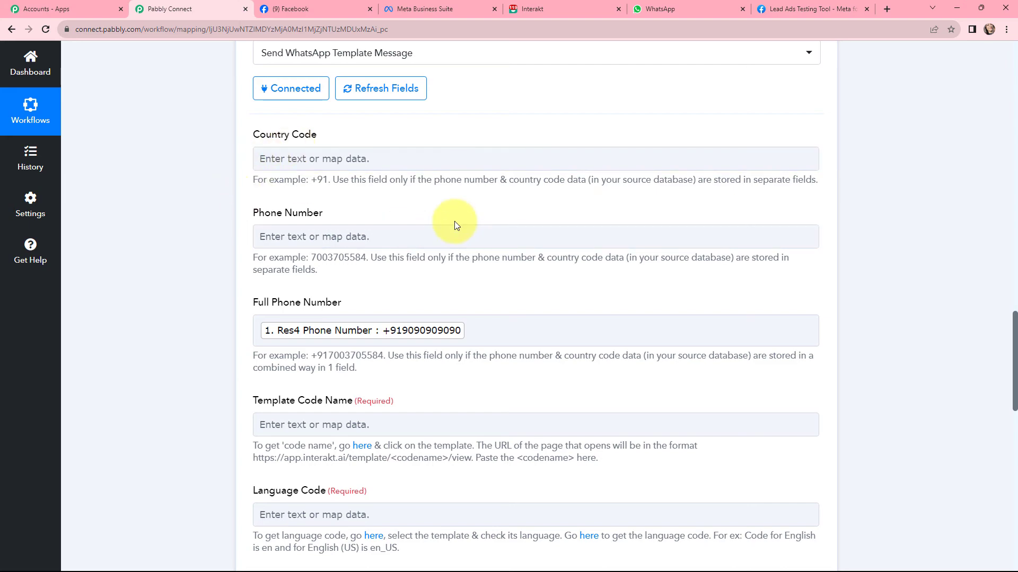
{"action": "scroll", "coordinate": [453, 221], "scroll_direction": "down", "scroll_amount": 3}
{"action": "left_click_drag", "start_coordinate": [387, 198], "coordinate": [231, 201]}
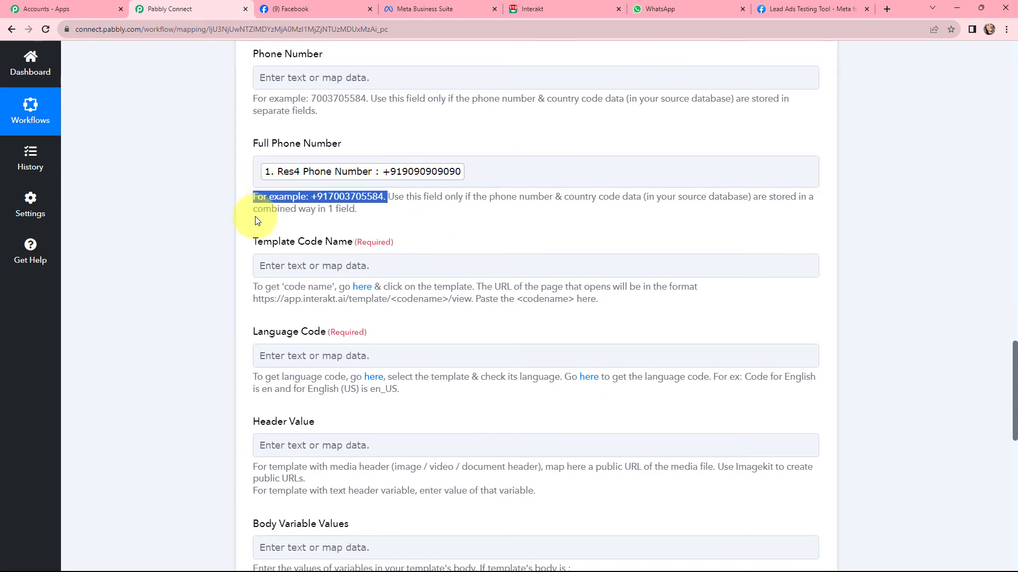
{"action": "left_click", "coordinate": [386, 212]}
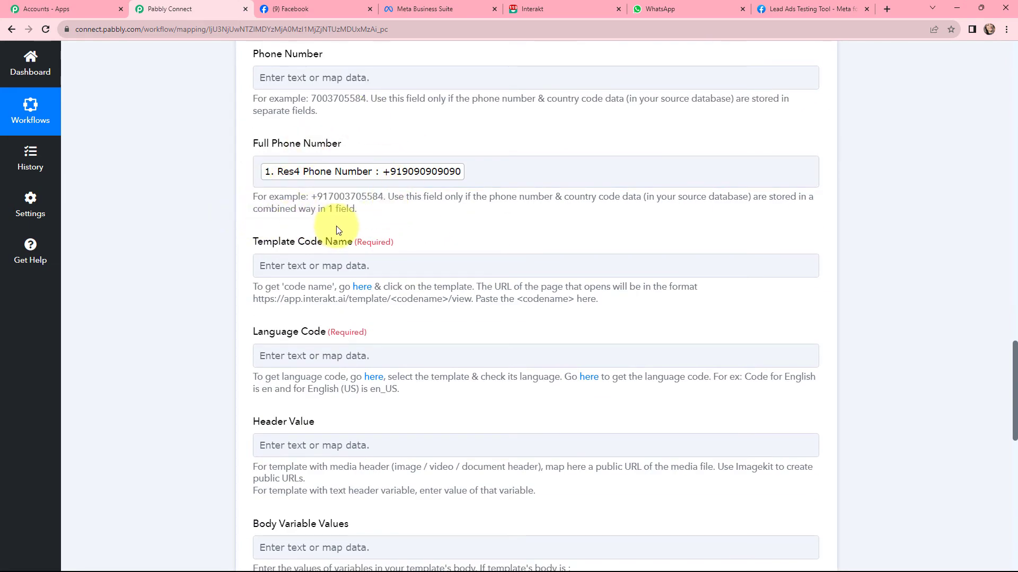
{"action": "scroll", "coordinate": [359, 220], "scroll_direction": "down", "scroll_amount": 1}
{"action": "scroll", "coordinate": [360, 217], "scroll_direction": "down", "scroll_amount": 1}
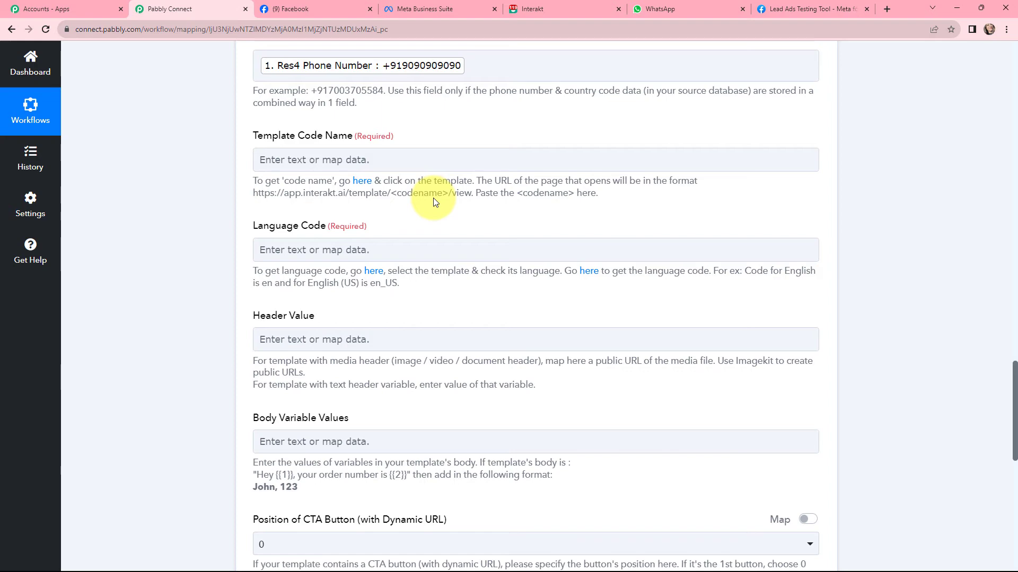
Review the Interakt template body and its {{1}} name placeholder after 'Dear'
{"action": "key", "text": "ctrl+5"}
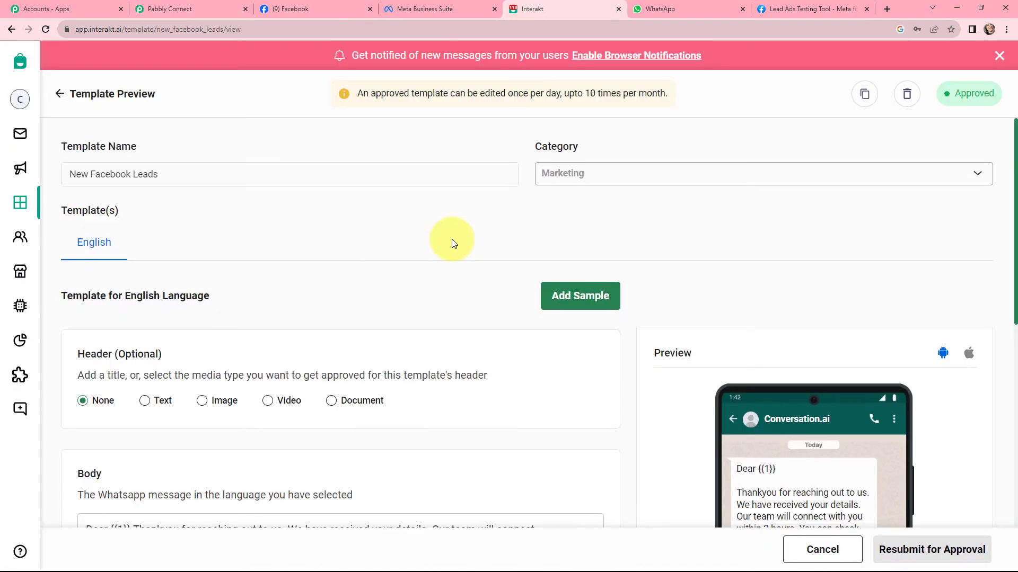
{"action": "scroll", "coordinate": [413, 263], "scroll_direction": "down", "scroll_amount": 4}
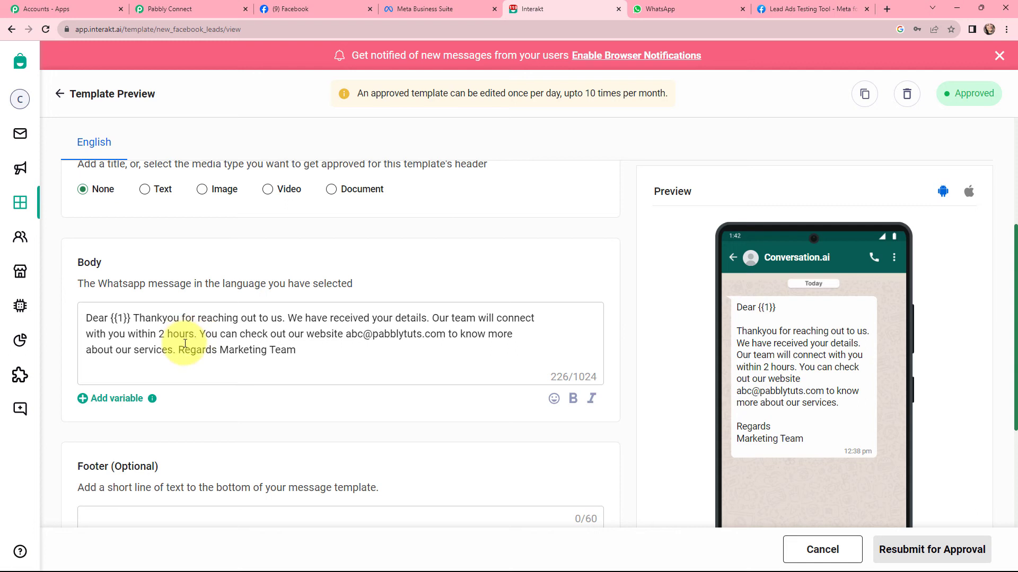
{"action": "mouse_move", "coordinate": [133, 318]}
{"action": "left_mouse_down"}
{"action": "mouse_move", "coordinate": [120, 318]}
{"action": "mouse_move", "coordinate": [131, 324]}
{"action": "left_mouse_up"}
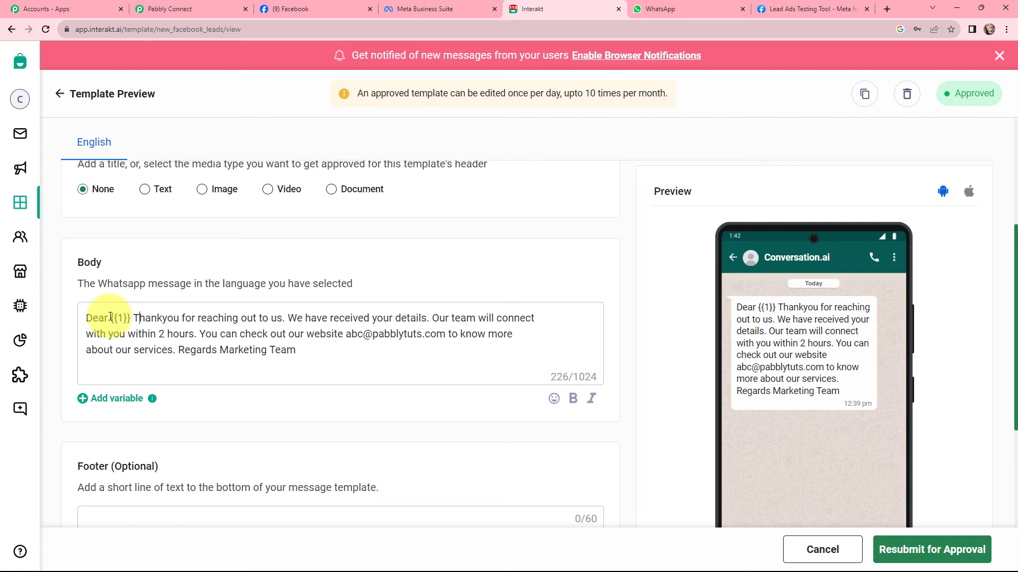
{"action": "left_click_drag", "start_coordinate": [110, 317], "coordinate": [131, 321]}
{"action": "left_click", "coordinate": [132, 320]}
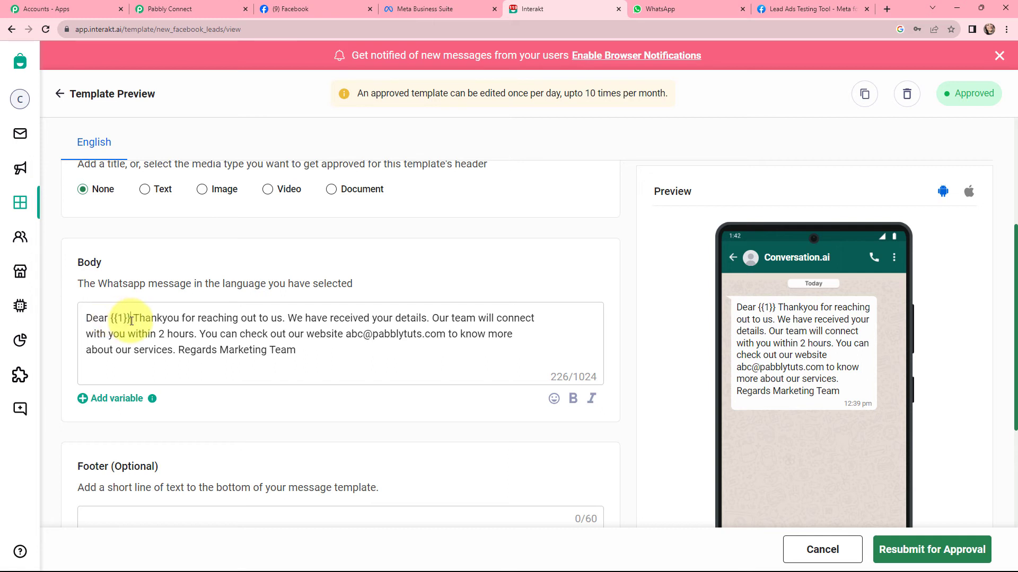
{"action": "scroll", "coordinate": [132, 320], "scroll_direction": "up", "scroll_amount": 2}
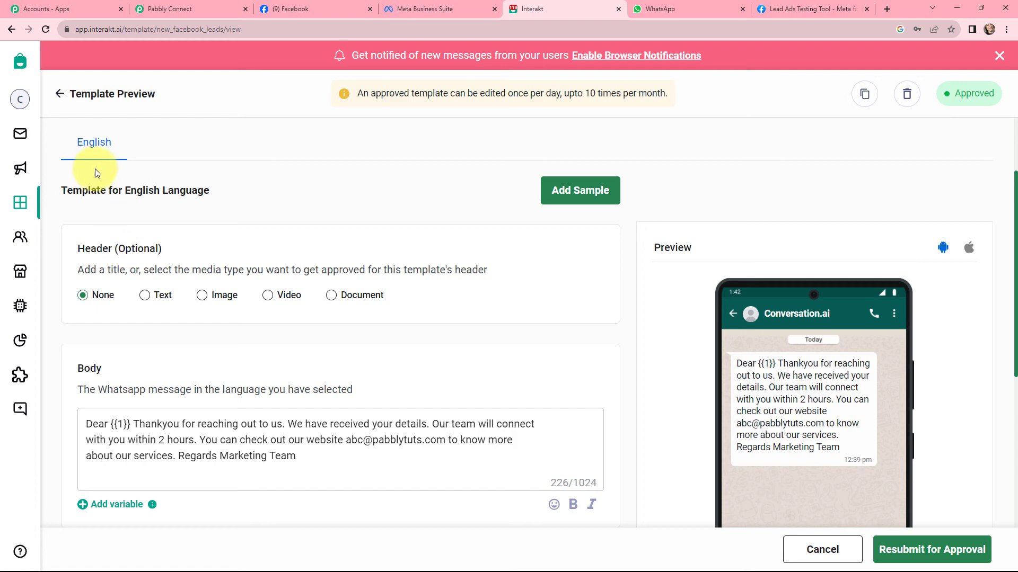
Select and copy the code name new_facebook_leads from the template page's address
{"action": "key", "text": "ctrl+2"}
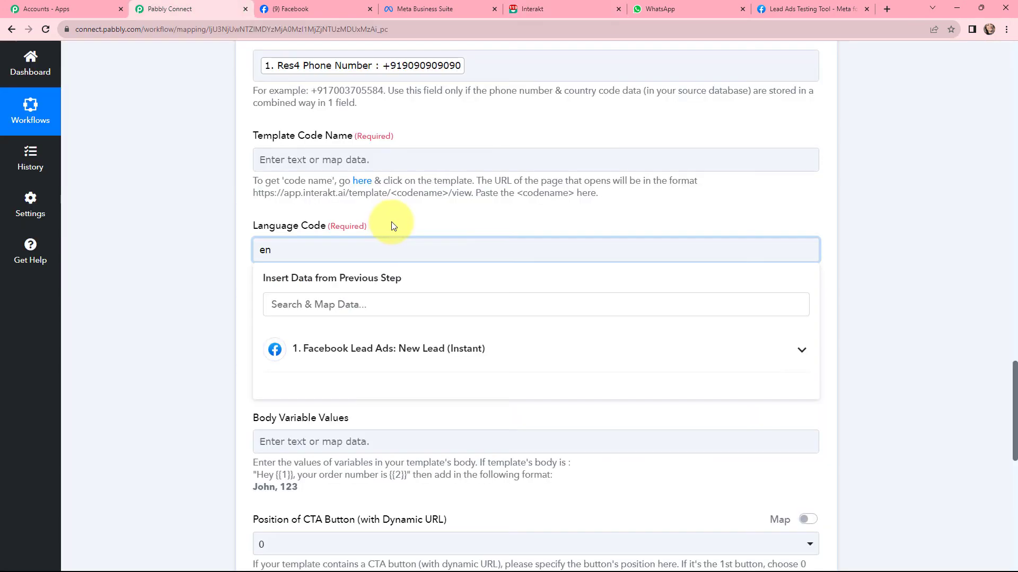
{"action": "left_click", "coordinate": [380, 216]}
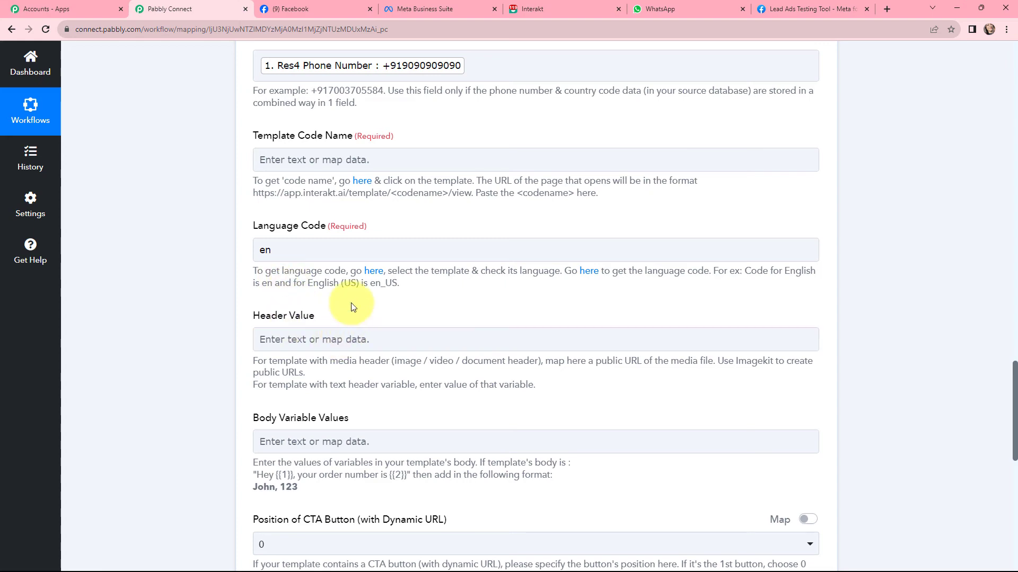
{"action": "left_click", "coordinate": [535, 9]}
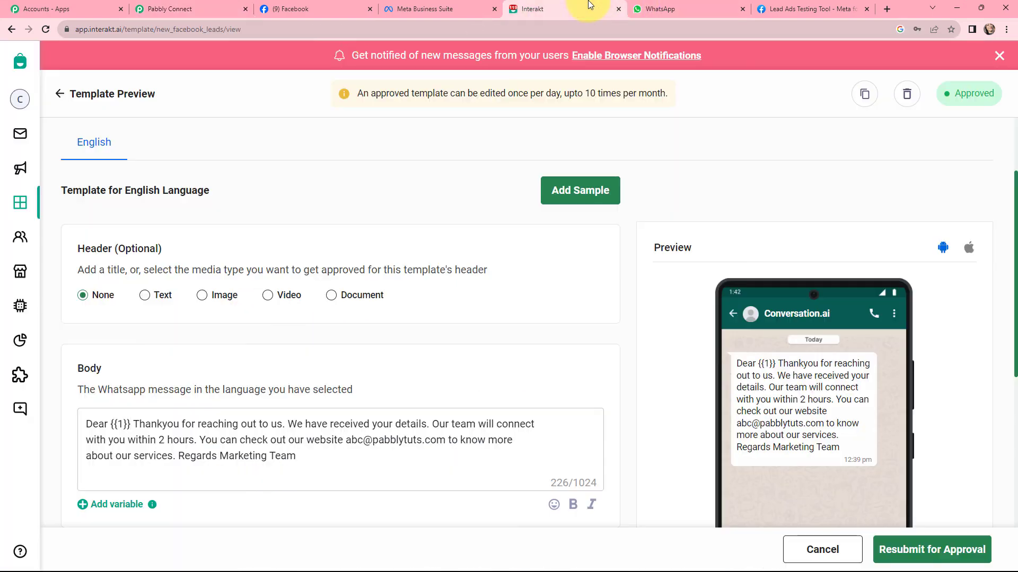
{"action": "left_click", "coordinate": [262, 29]}
{"action": "left_click_drag", "start_coordinate": [180, 30], "coordinate": [247, 35]}
{"action": "key", "text": "ctrl+c"}
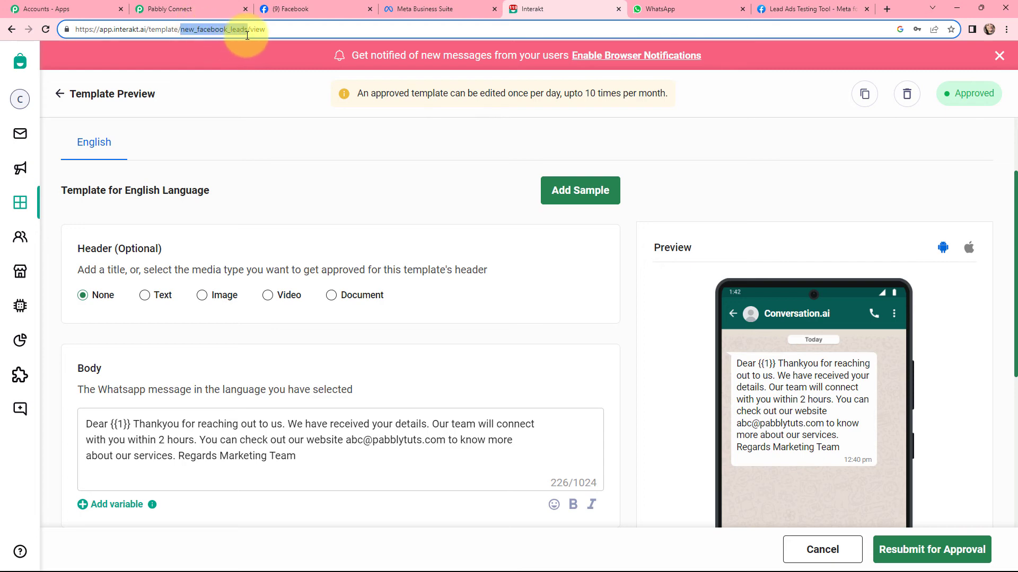
Paste new_facebook_leads into the Template Code Name field
{"action": "left_click", "coordinate": [233, 11]}
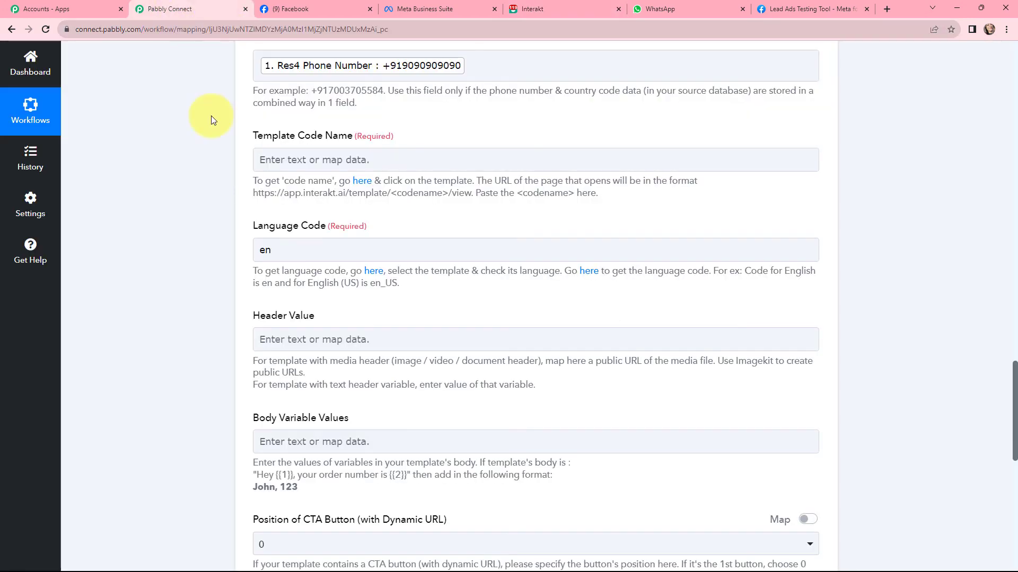
{"action": "left_click", "coordinate": [309, 159]}
{"action": "key", "text": "ctrl+v"}
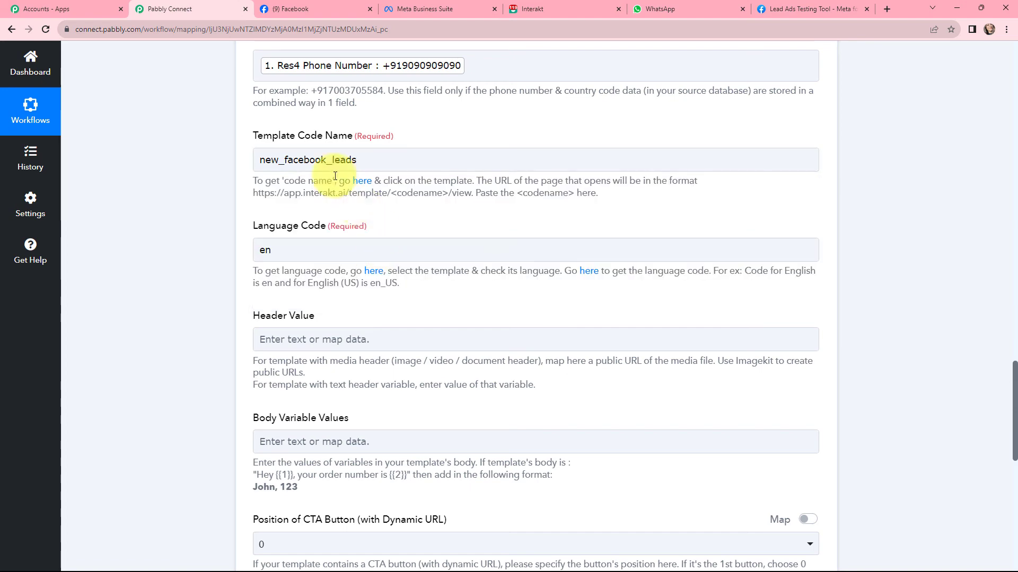
{"action": "scroll", "coordinate": [418, 217], "scroll_direction": "down", "scroll_amount": 4}
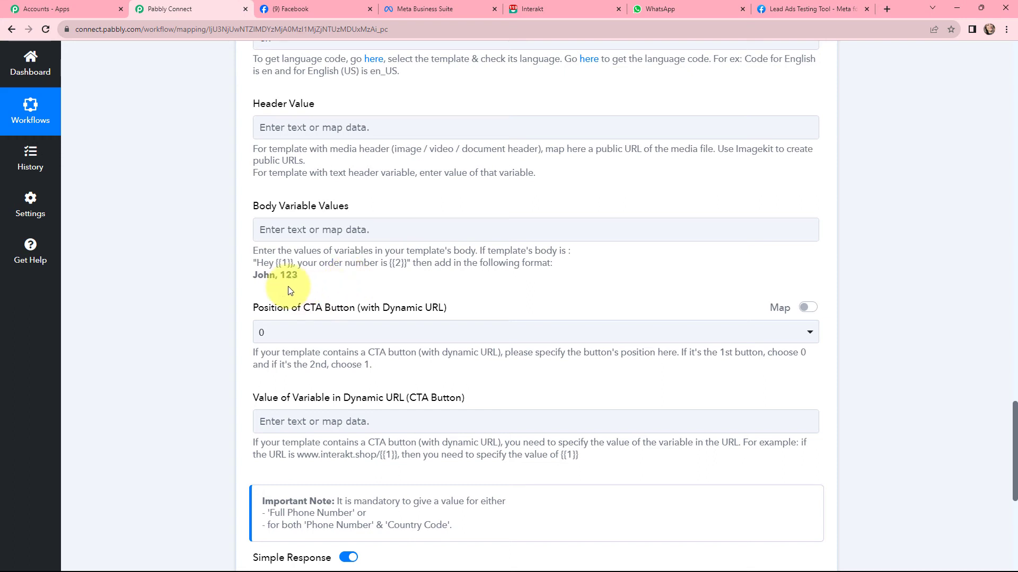
Map the lead's 'Res4 Full Name' from Facebook Lead Ads into Body Variable Values
{"action": "left_click", "coordinate": [334, 230]}
{"action": "left_click", "coordinate": [346, 331]}
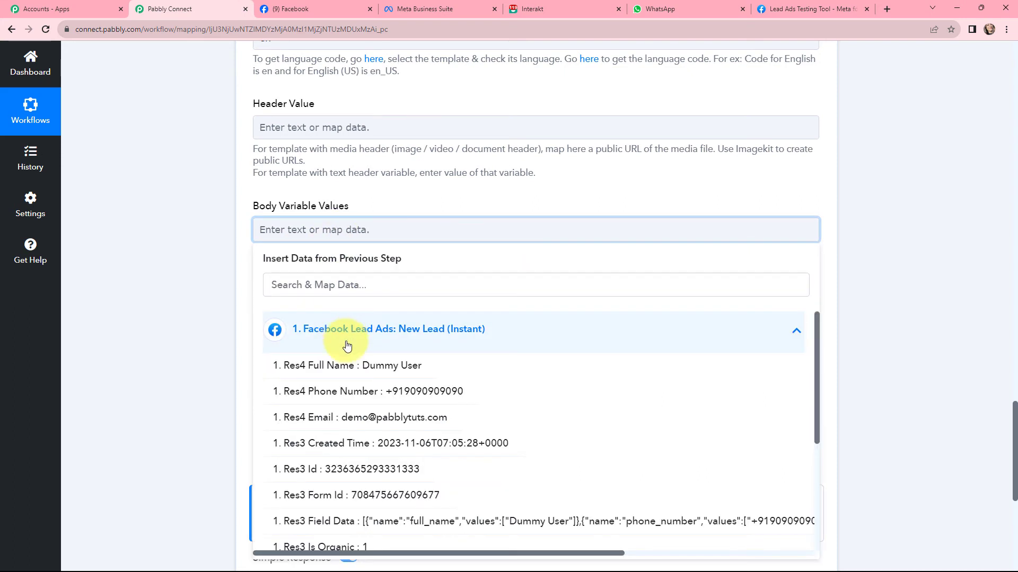
{"action": "left_click", "coordinate": [378, 365]}
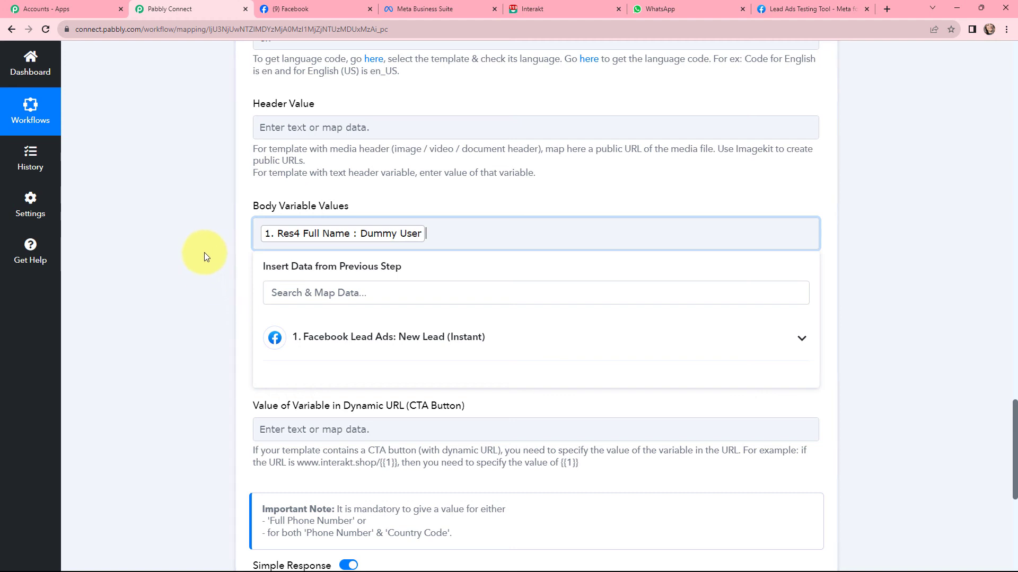
{"action": "left_click", "coordinate": [205, 252]}
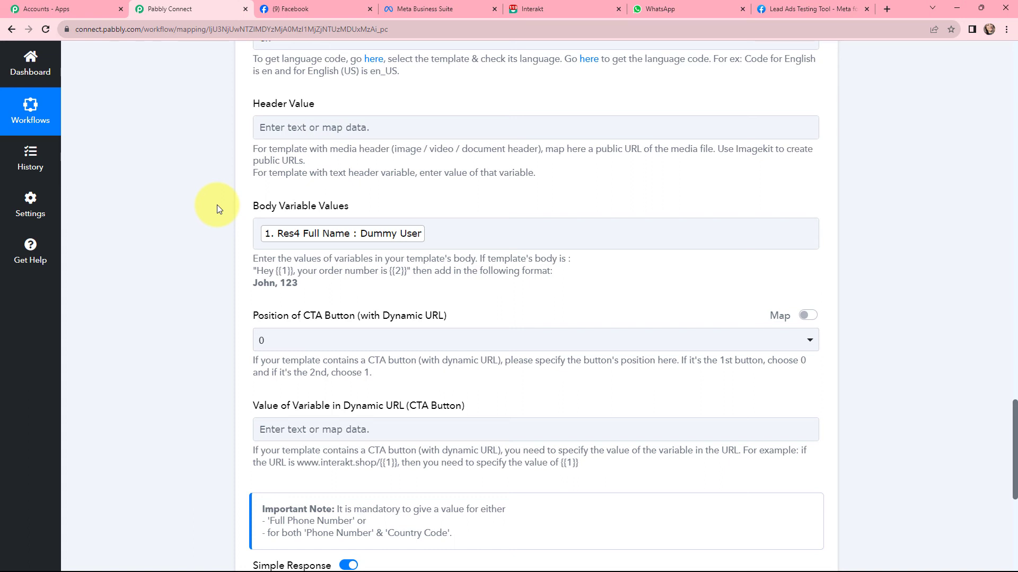
Save the Interakt action and send a test request, getting a queued-for-sending response
{"action": "scroll", "coordinate": [217, 207], "scroll_direction": "down", "scroll_amount": 5}
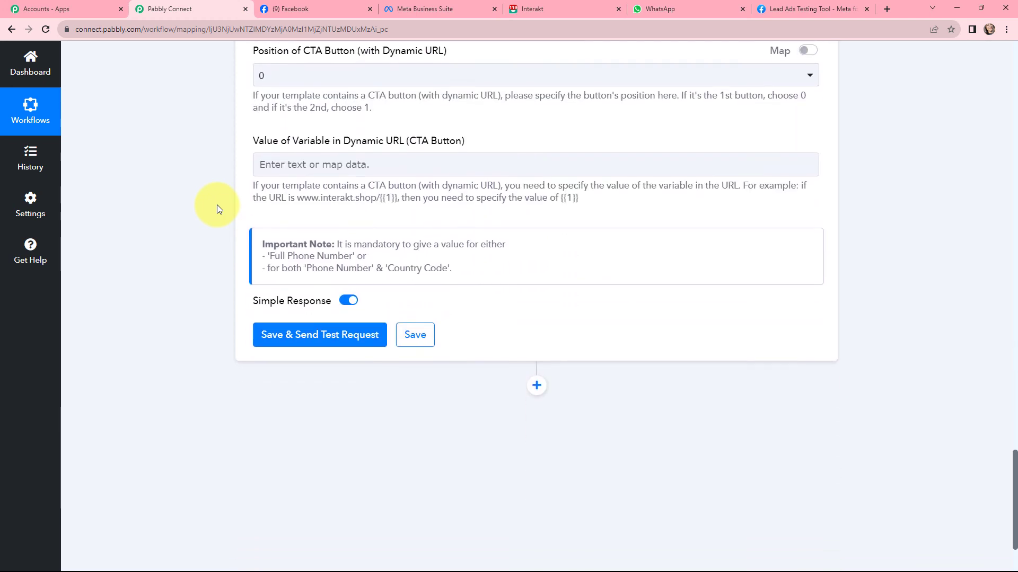
{"action": "left_click", "coordinate": [310, 340]}
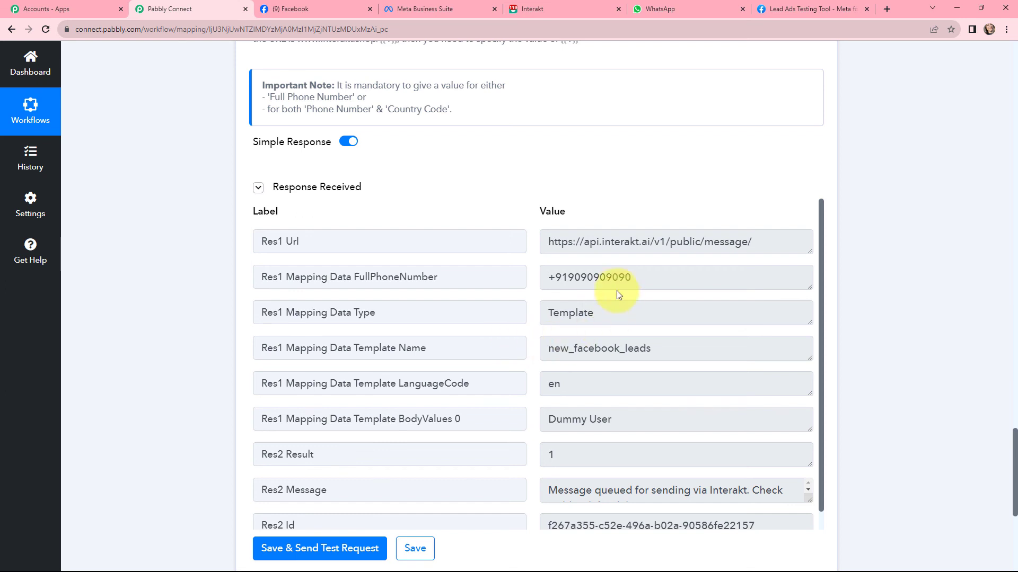
{"action": "key", "text": "ctrl+6"}
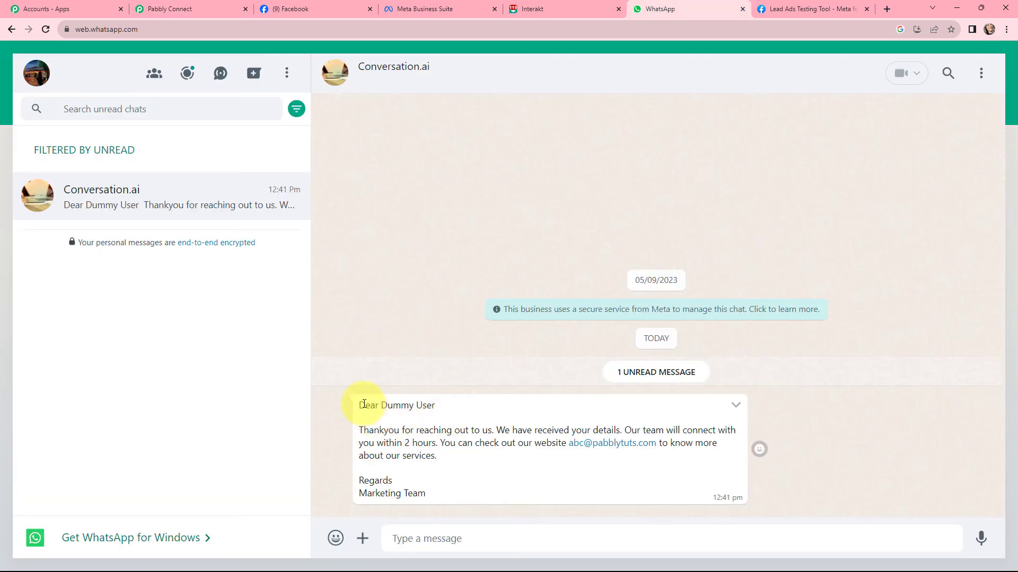
Verify the Conversation.ai WhatsApp message greets the test lead by name, then return to Pabbly Connect
{"action": "left_click_drag", "start_coordinate": [386, 406], "coordinate": [434, 406]}
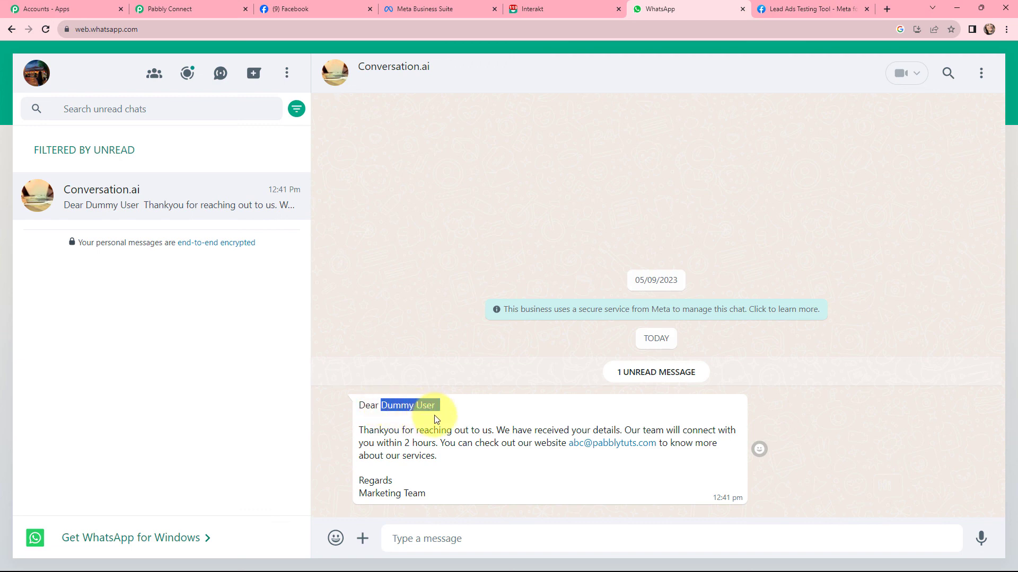
{"action": "left_click_drag", "start_coordinate": [359, 430], "coordinate": [434, 463]}
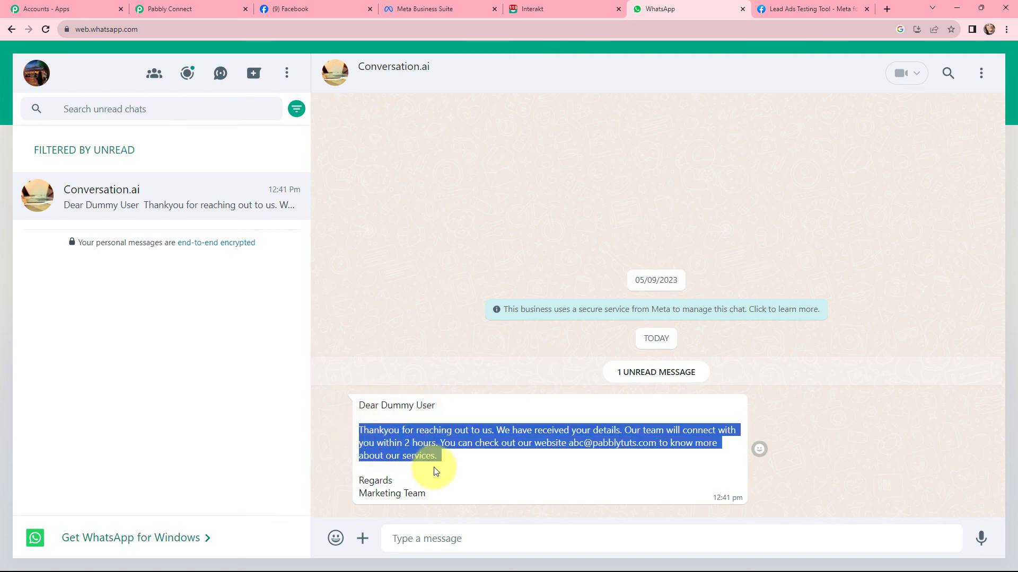
{"action": "left_click", "coordinate": [390, 482]}
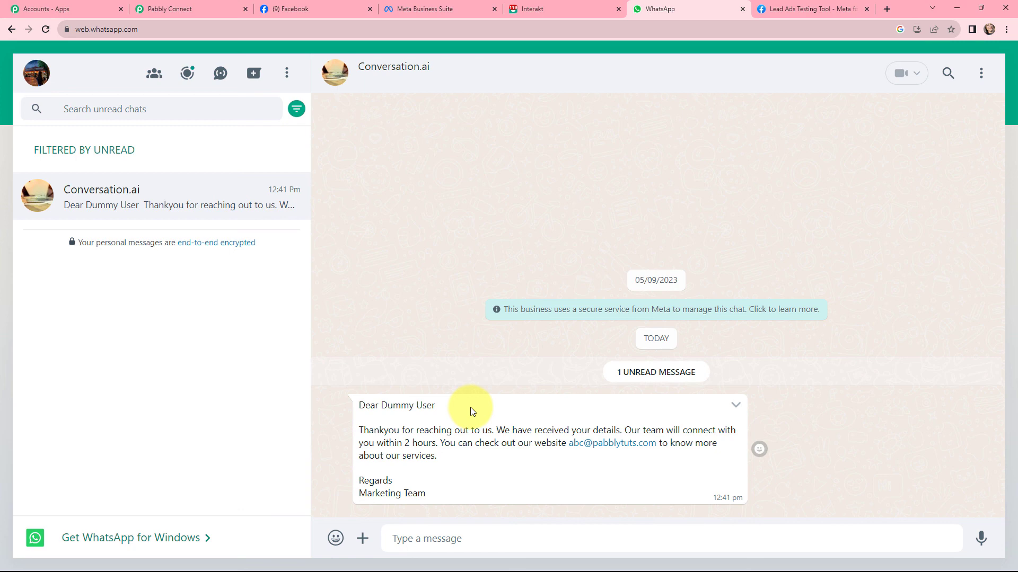
{"action": "key", "text": "ctrl+2"}
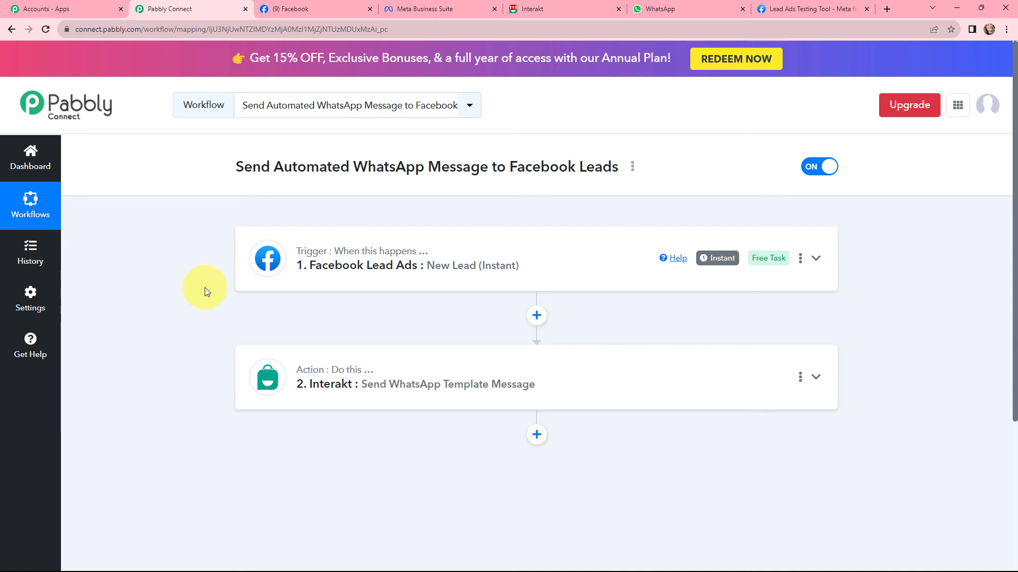